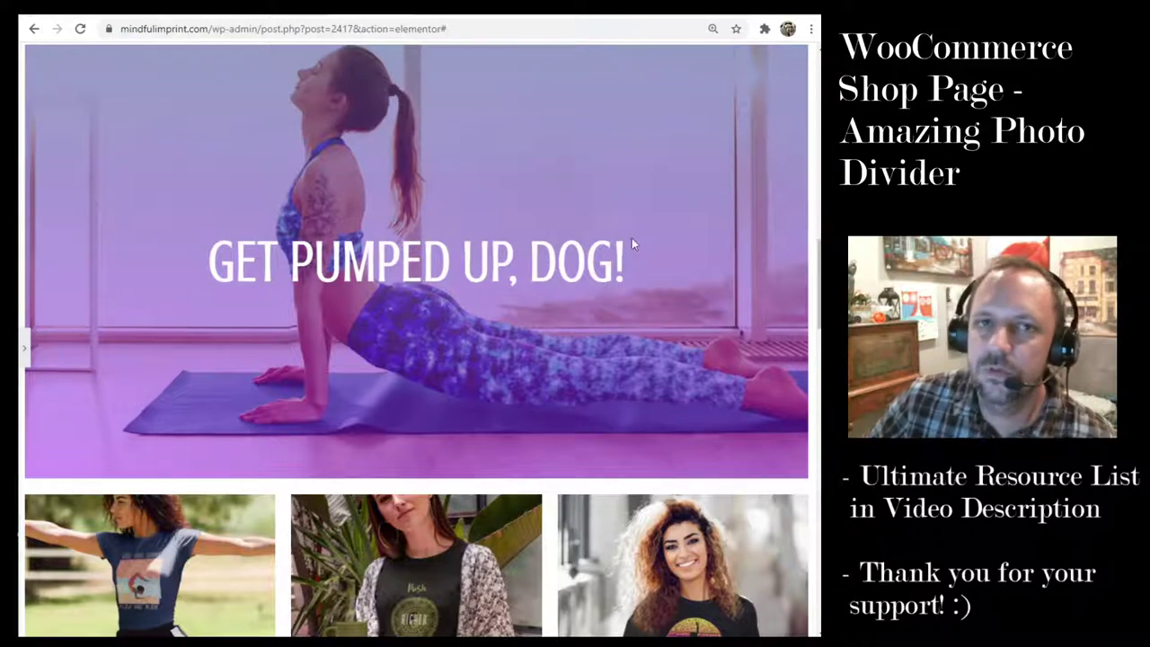
Examine the "Get Pumped Up, Dog!" photo divider and the product rows above and below it on the shop page.
scroll(634, 252, up, 5)
scroll(617, 237, down, 5)
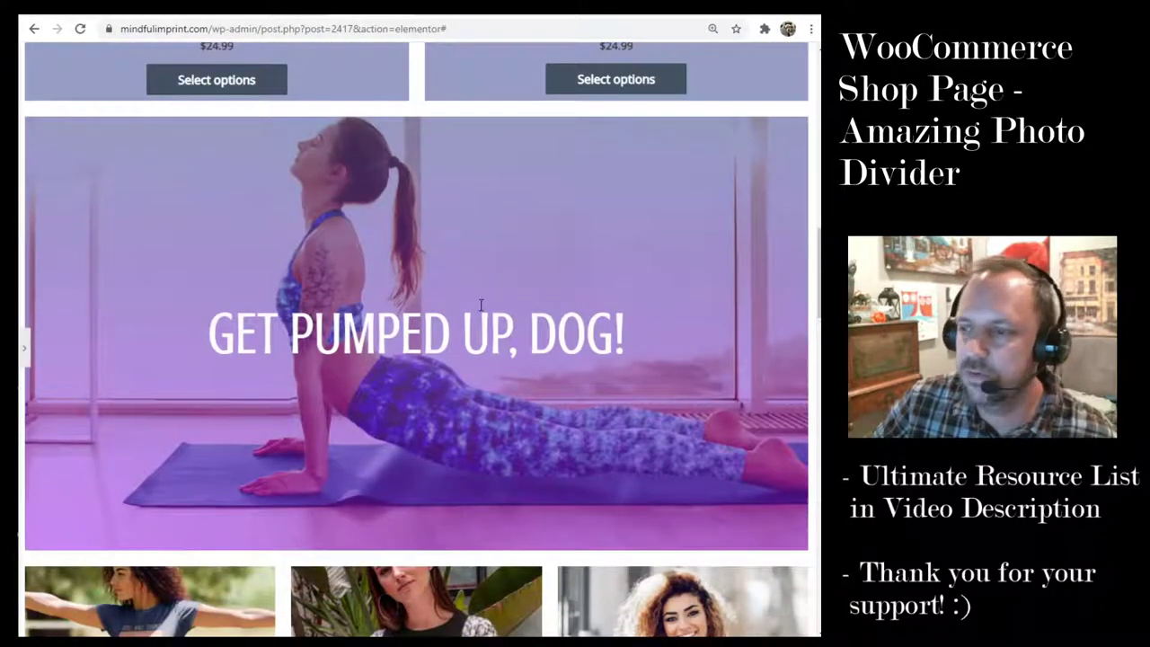
scroll(480, 305, down, 3)
scroll(535, 401, down, 3)
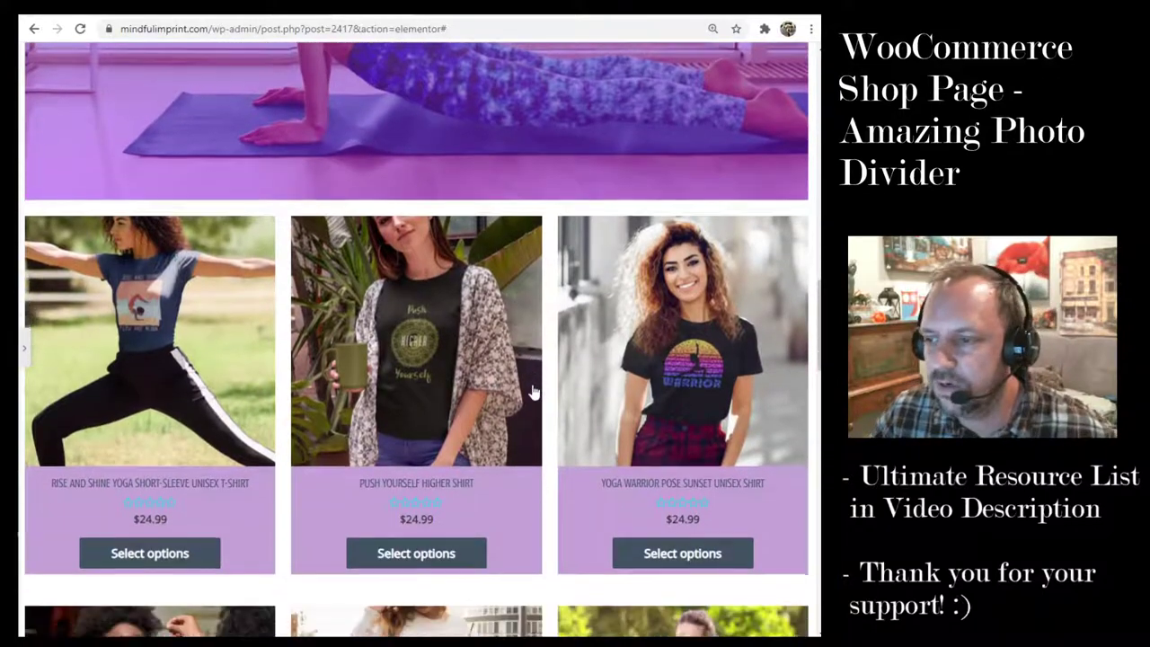
scroll(588, 337, up, 1)
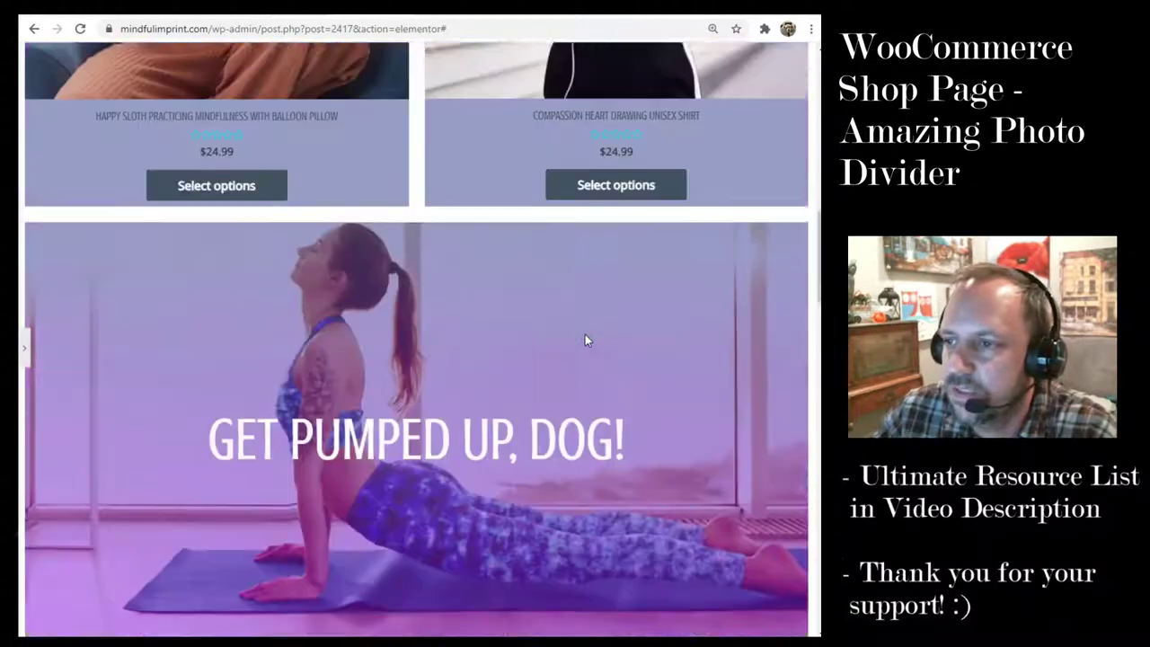
scroll(585, 334, up, 5)
scroll(641, 336, up, 2)
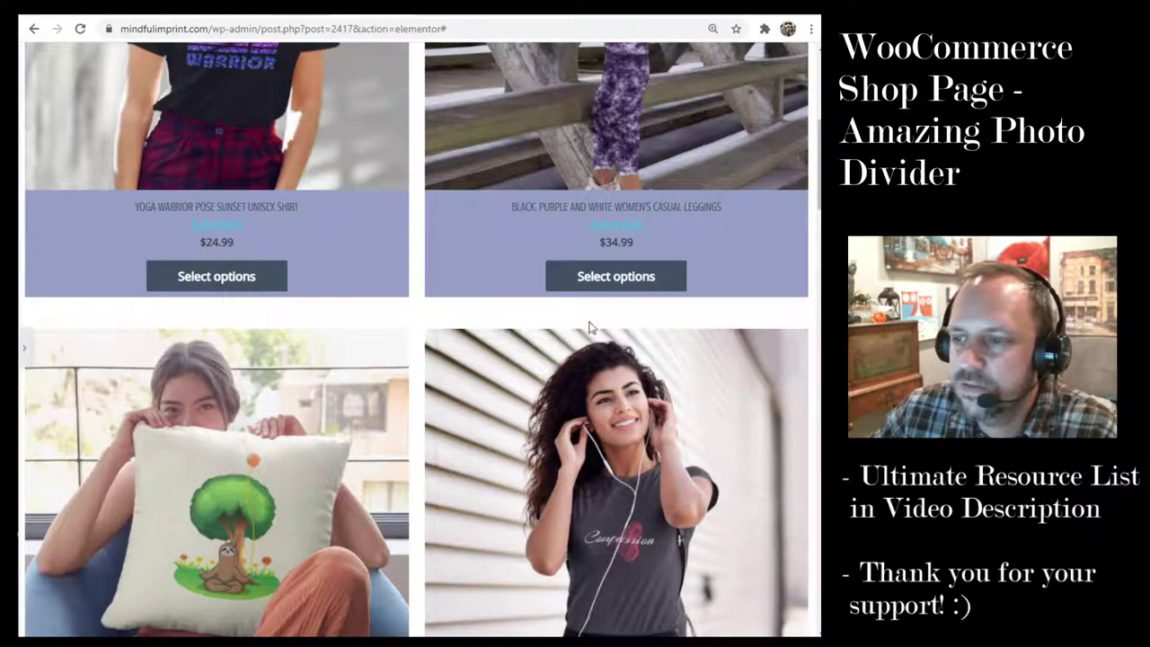
scroll(540, 241, up, 3)
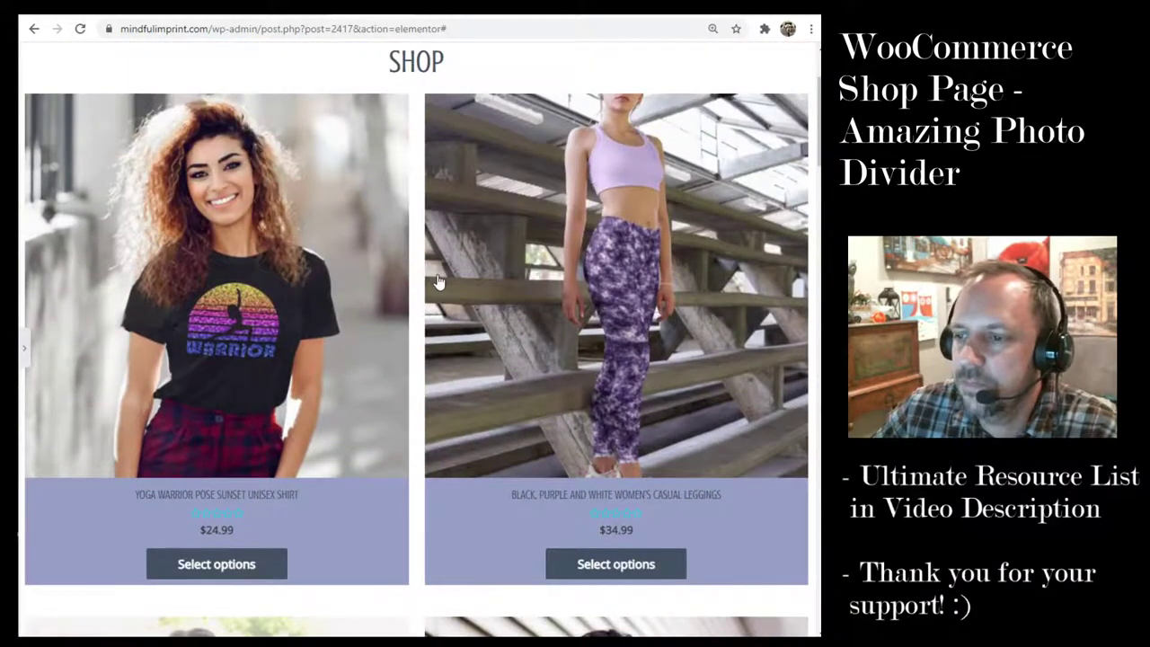
scroll(438, 282, down, 5)
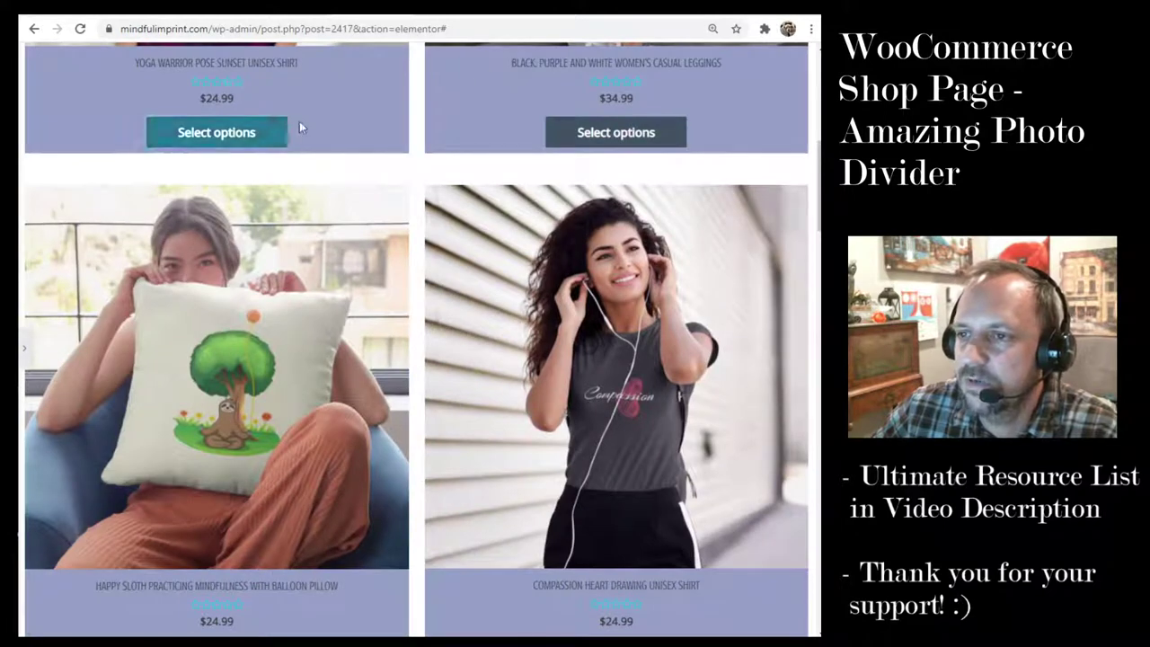
scroll(533, 285, down, 1)
scroll(534, 286, down, 10)
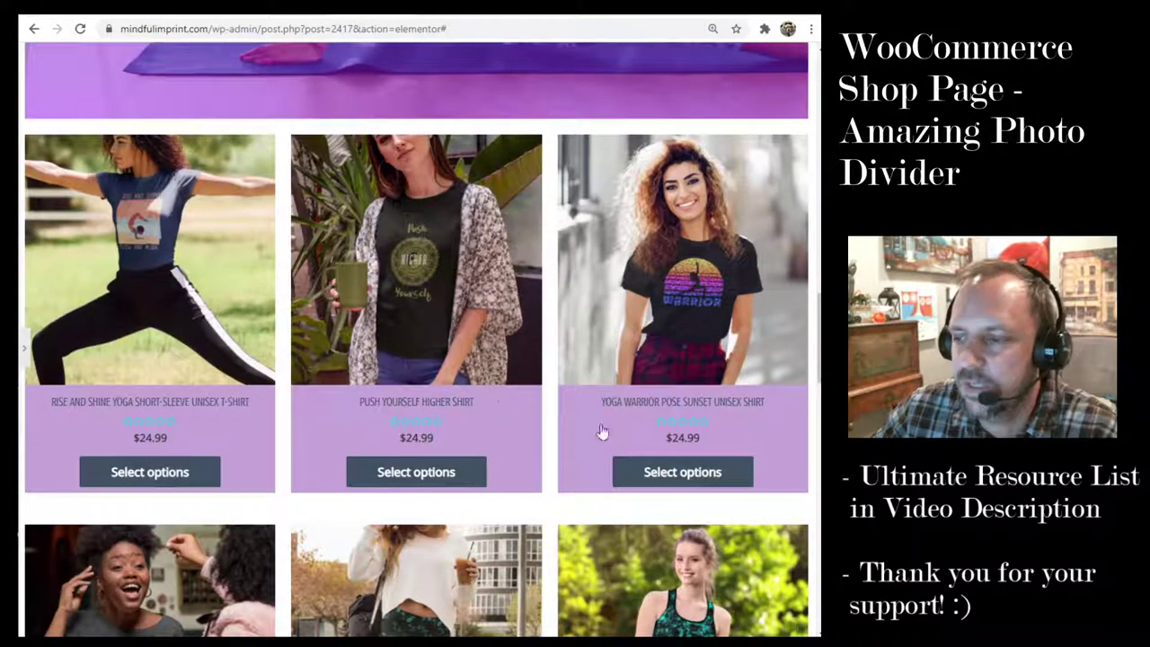
scroll(616, 451, up, 2)
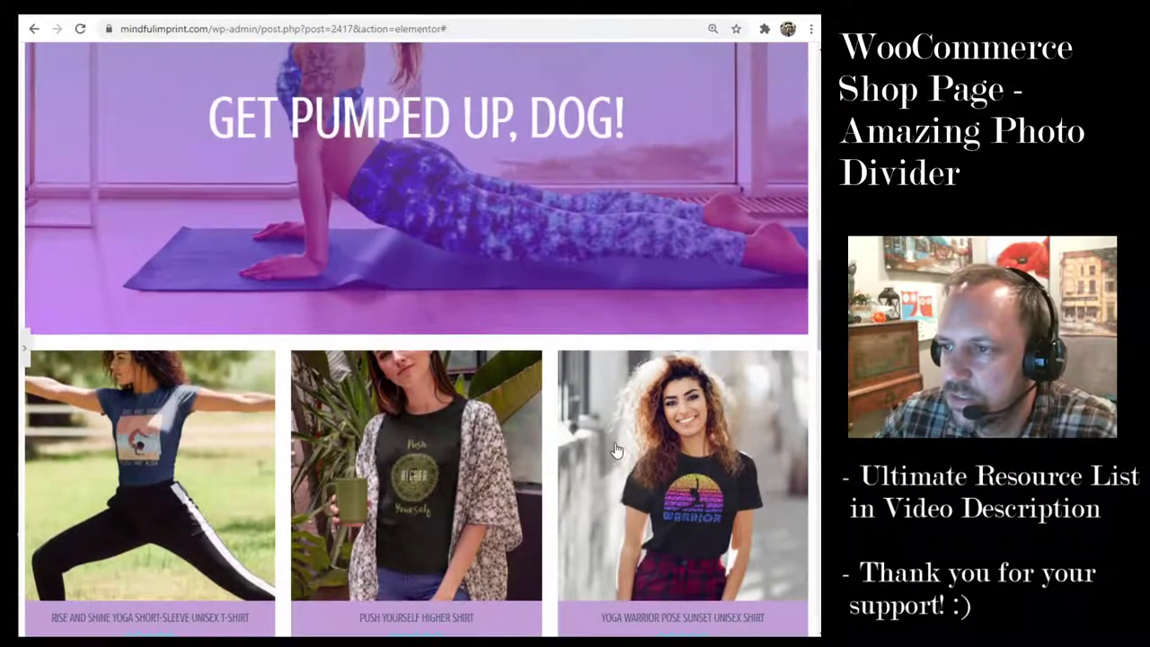
scroll(616, 451, up, 3)
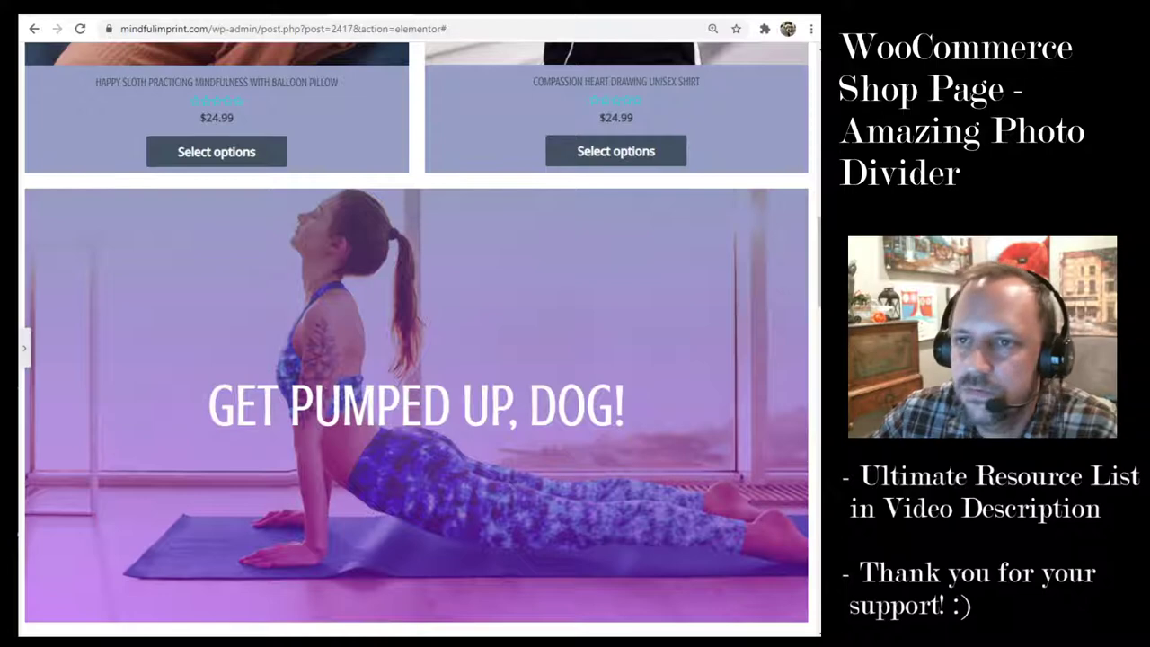
Switch to the Google Slides presentation and highlight the "Big Design Boost For Very Little Effort" and "Smooth Transition" points.
click(183, 10)
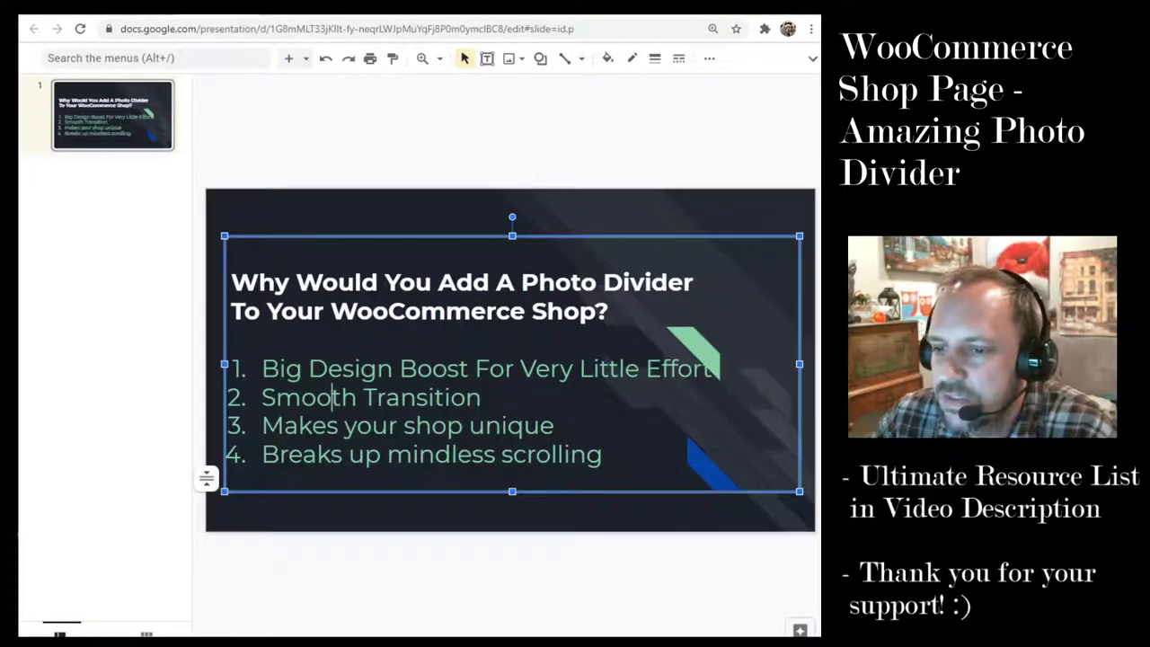
drag(280, 368, 693, 369)
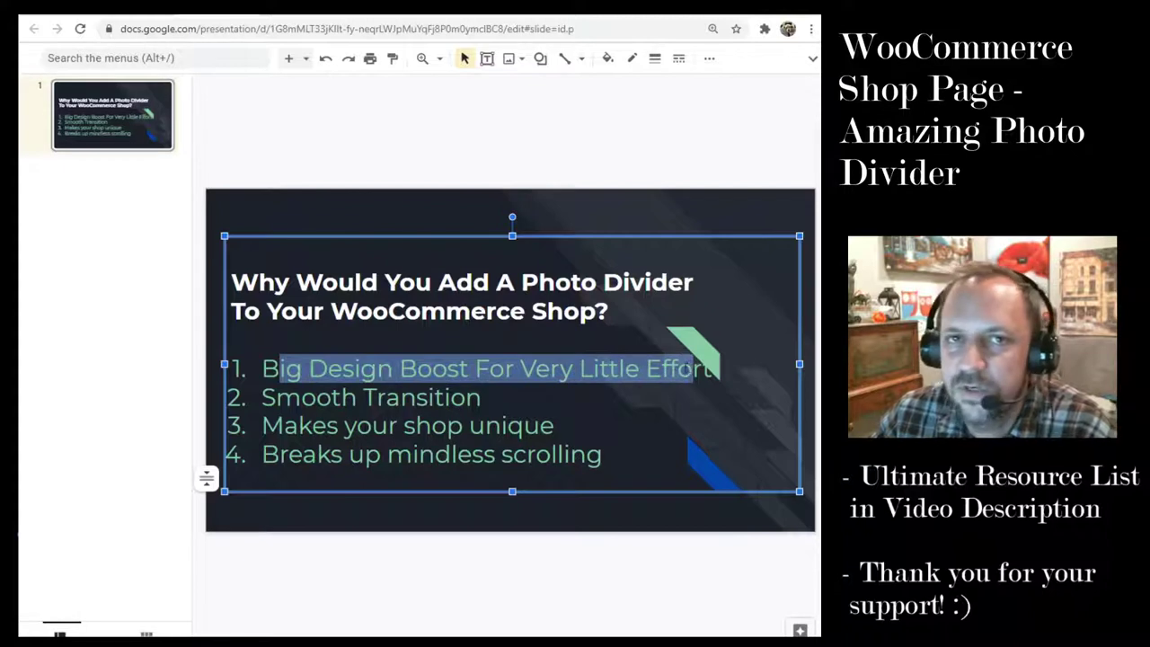
drag(301, 397, 429, 398)
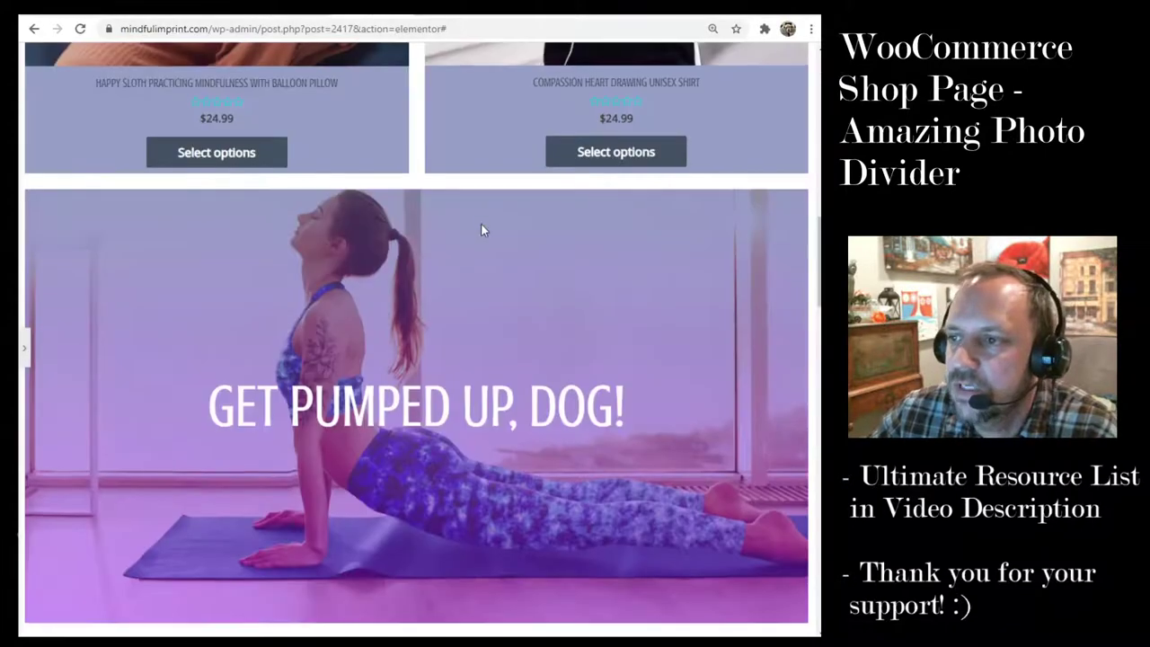
Compare the product card background colors above and below the photo divider on the shop page.
scroll(482, 225, up, 7)
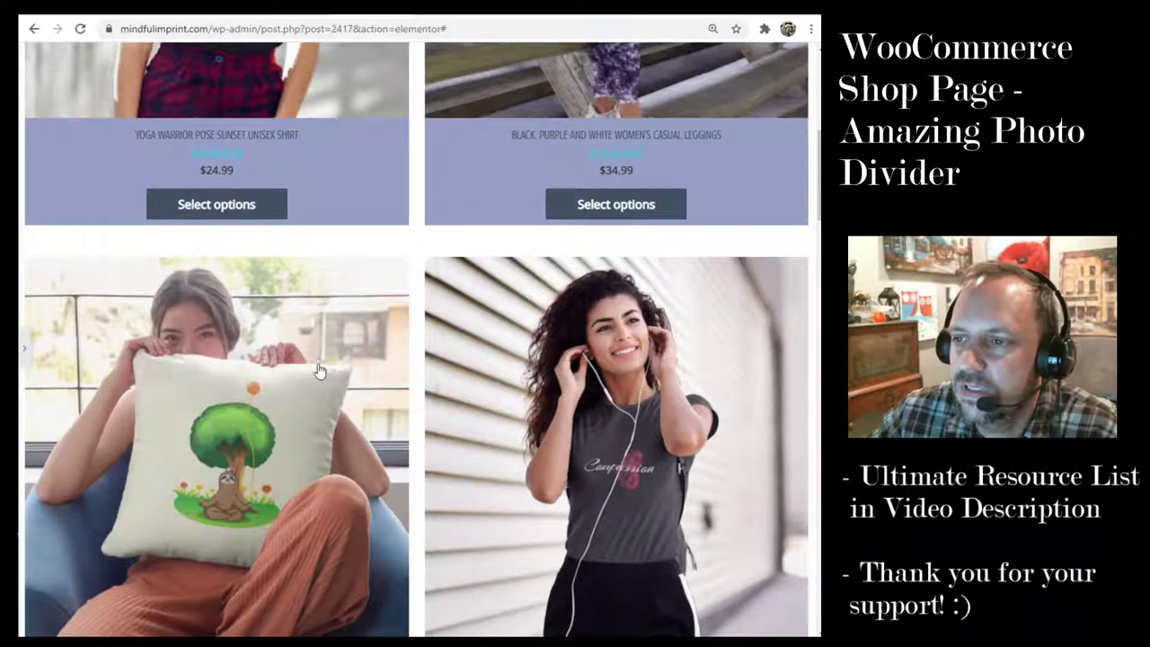
scroll(520, 370, down, 8)
scroll(520, 370, down, 3)
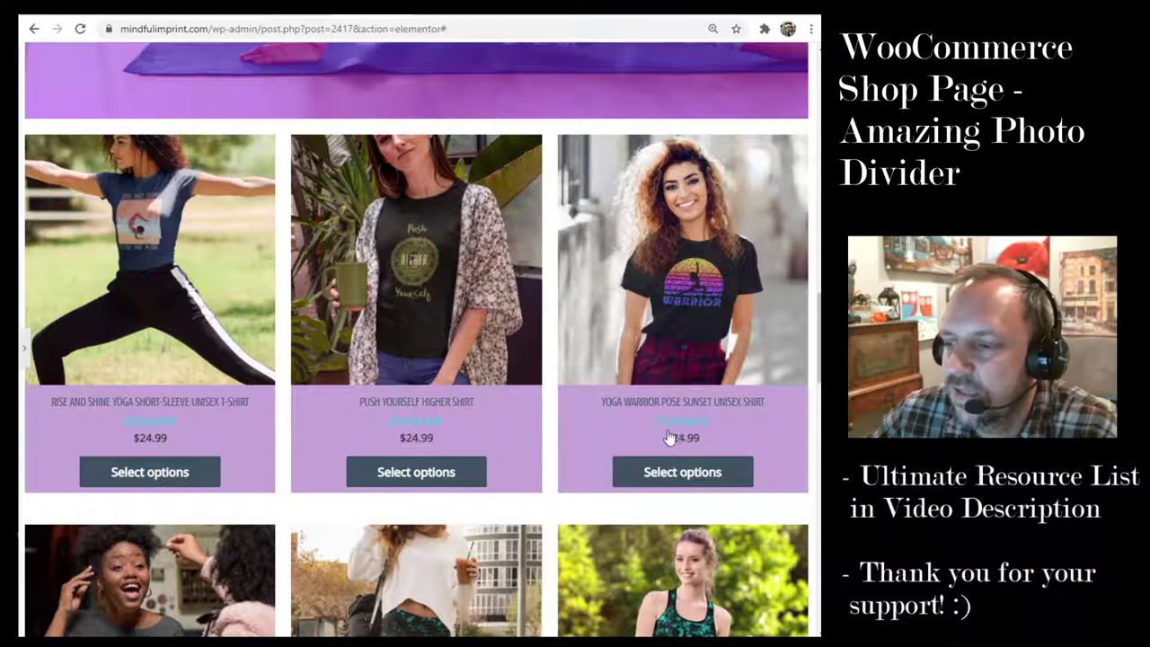
scroll(414, 449, up, 7)
scroll(449, 257, down, 3)
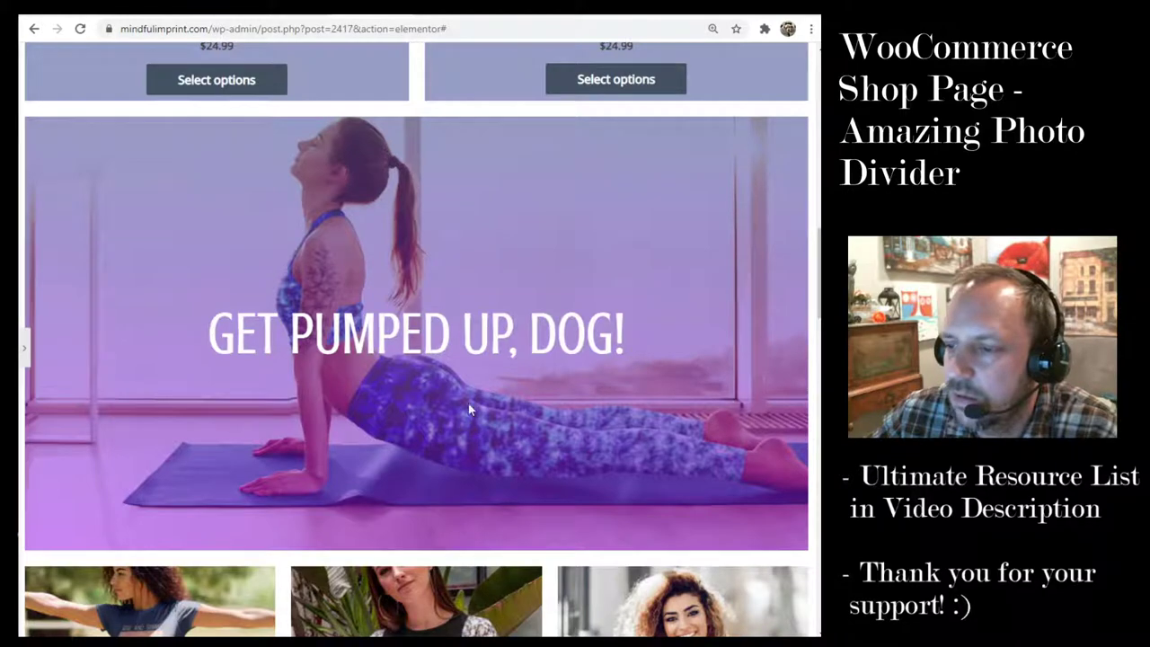
Return to the Google Slides presentation and highlight the "Makes your shop unique" and "Breaks up mindless scrolling" points.
click(221, 13)
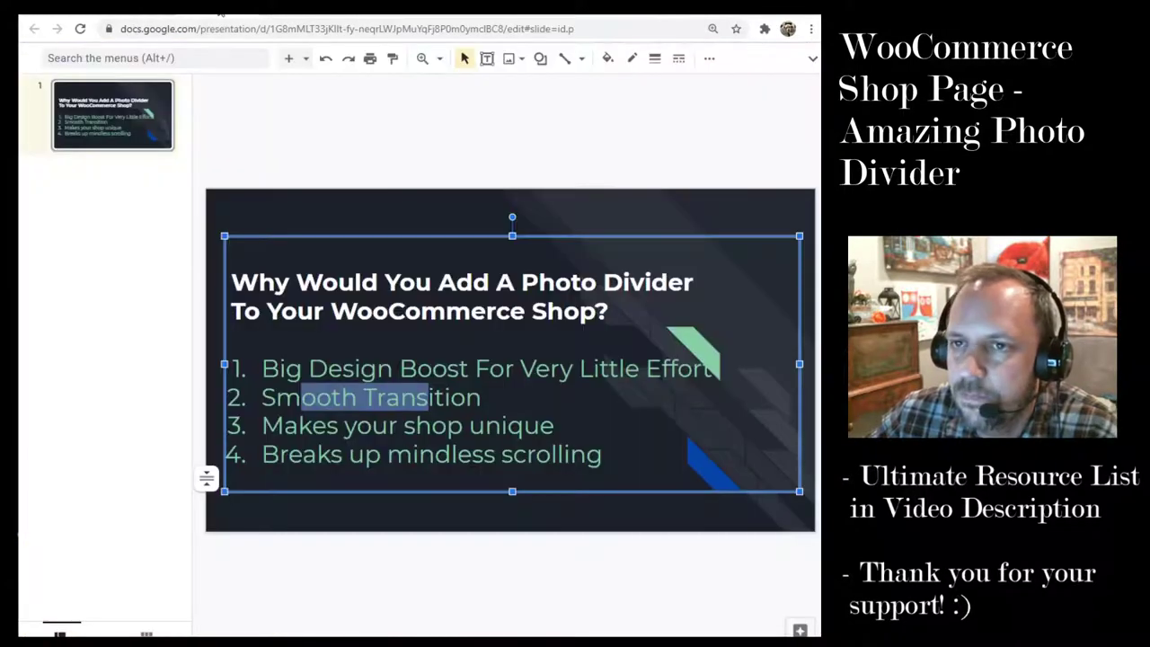
drag(312, 425, 509, 425)
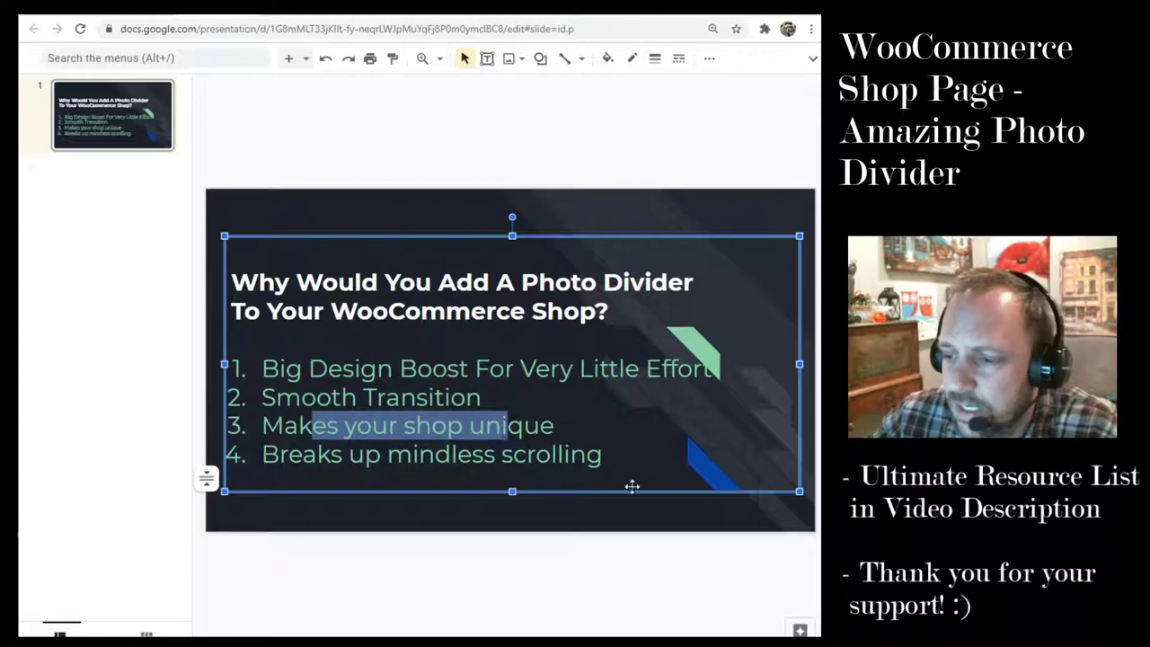
drag(278, 454, 537, 454)
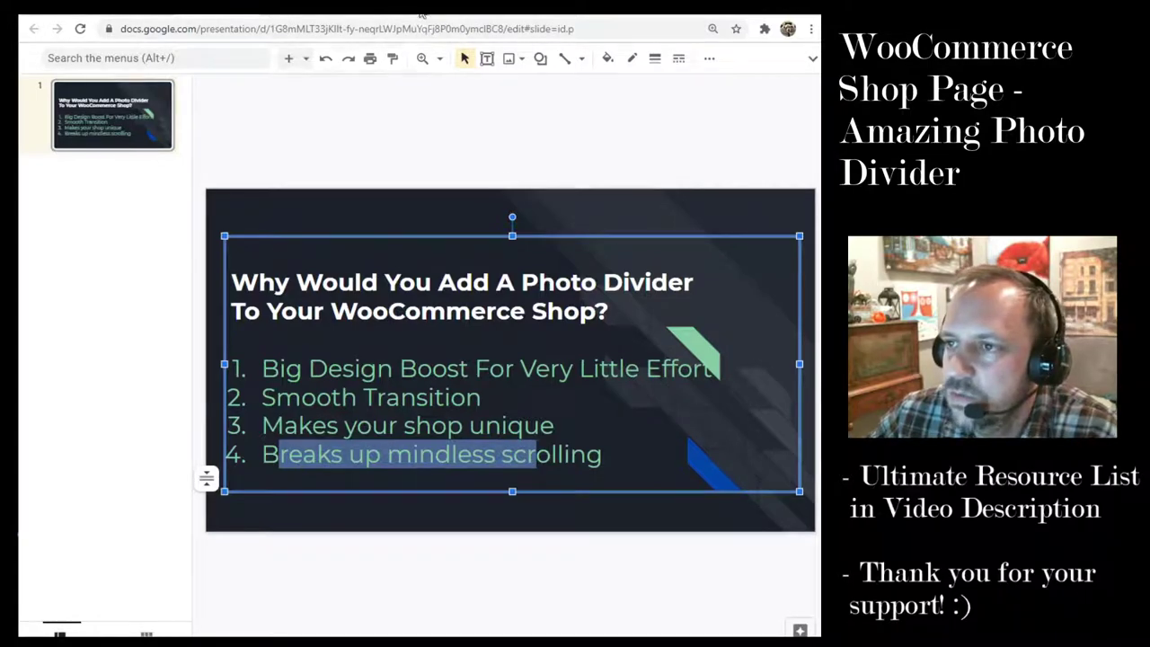
Switch to Placeit and browse the yoga mockup results for a suitable divider photo.
click(529, 16)
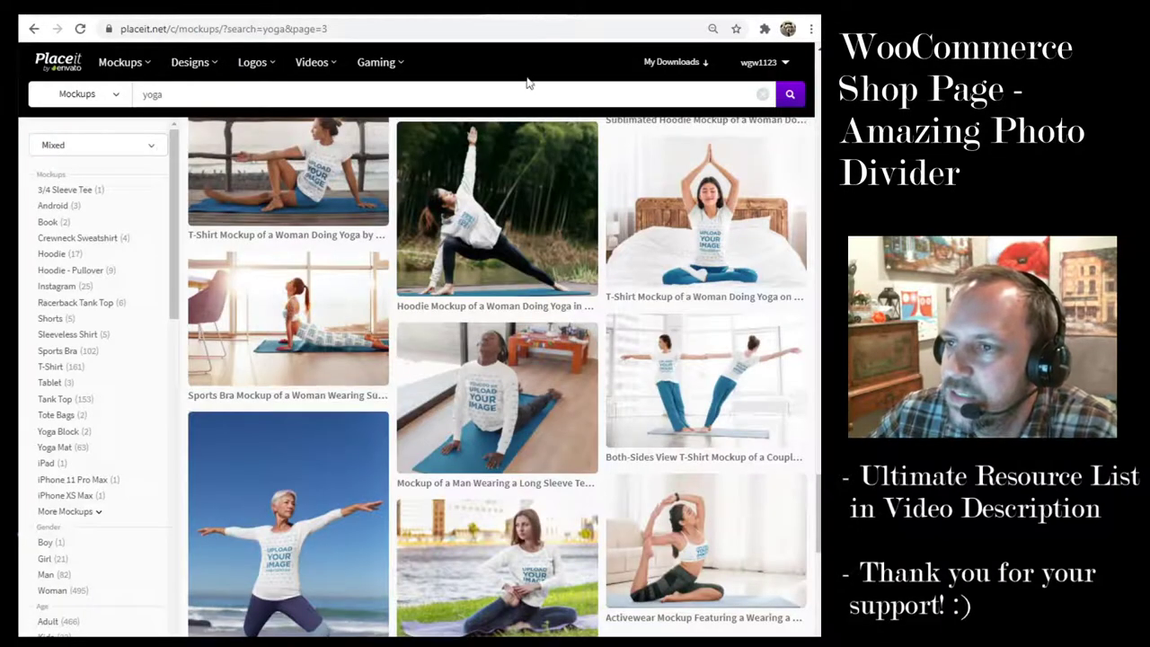
mouse_move(126, 62)
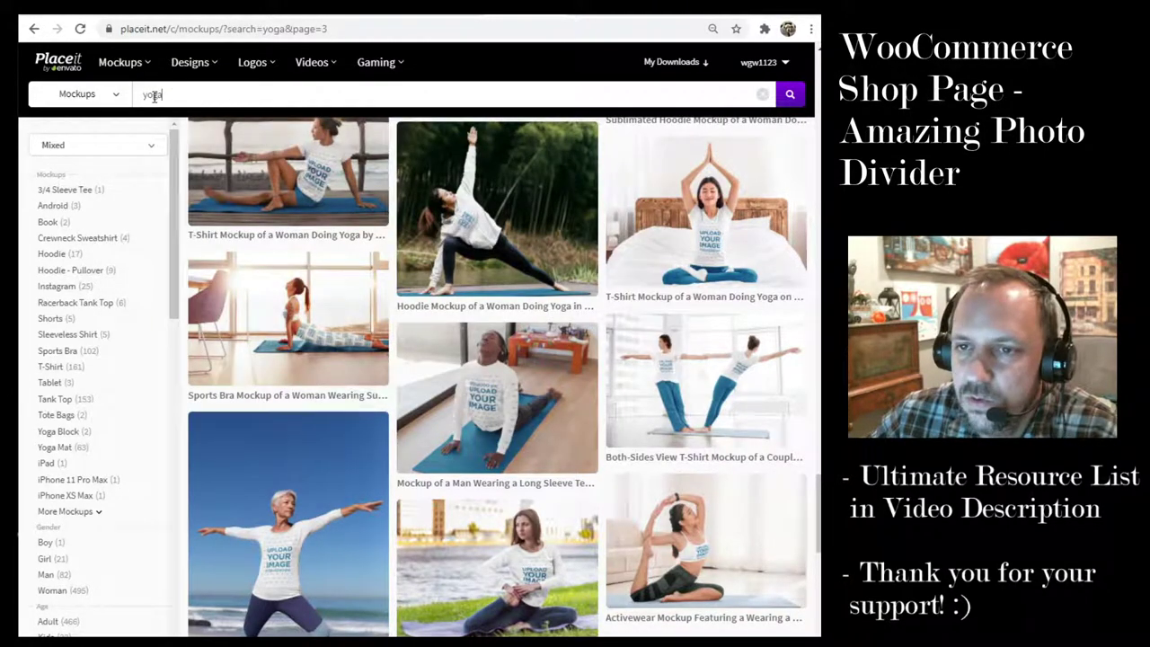
scroll(485, 180, down, 1)
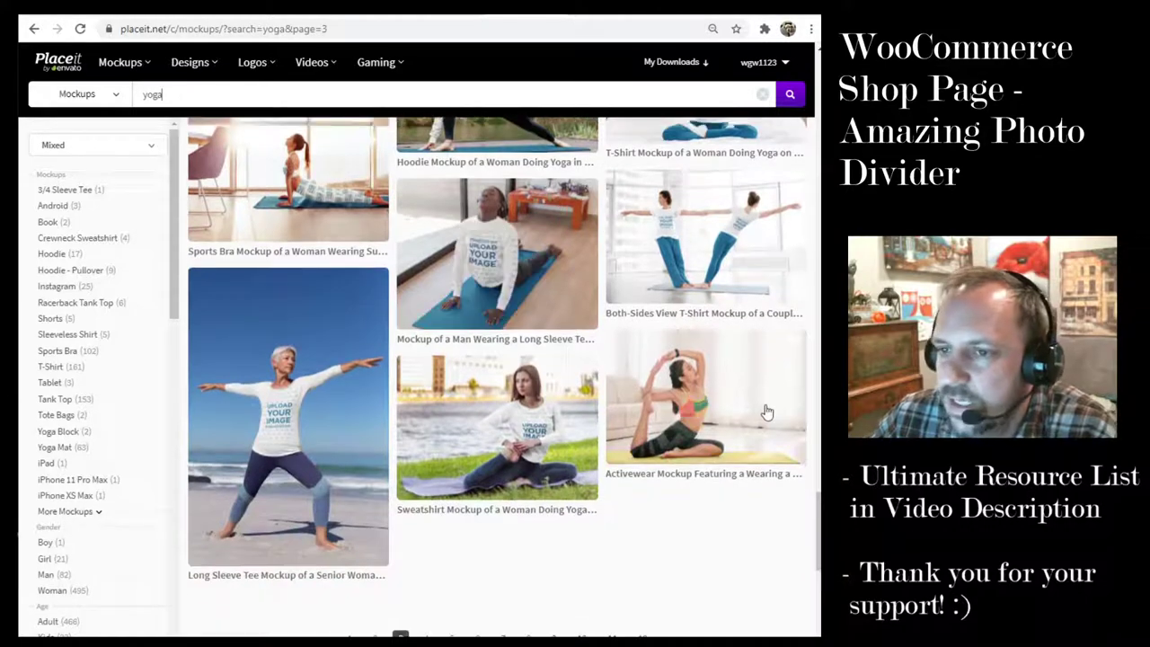
scroll(761, 409, up, 3)
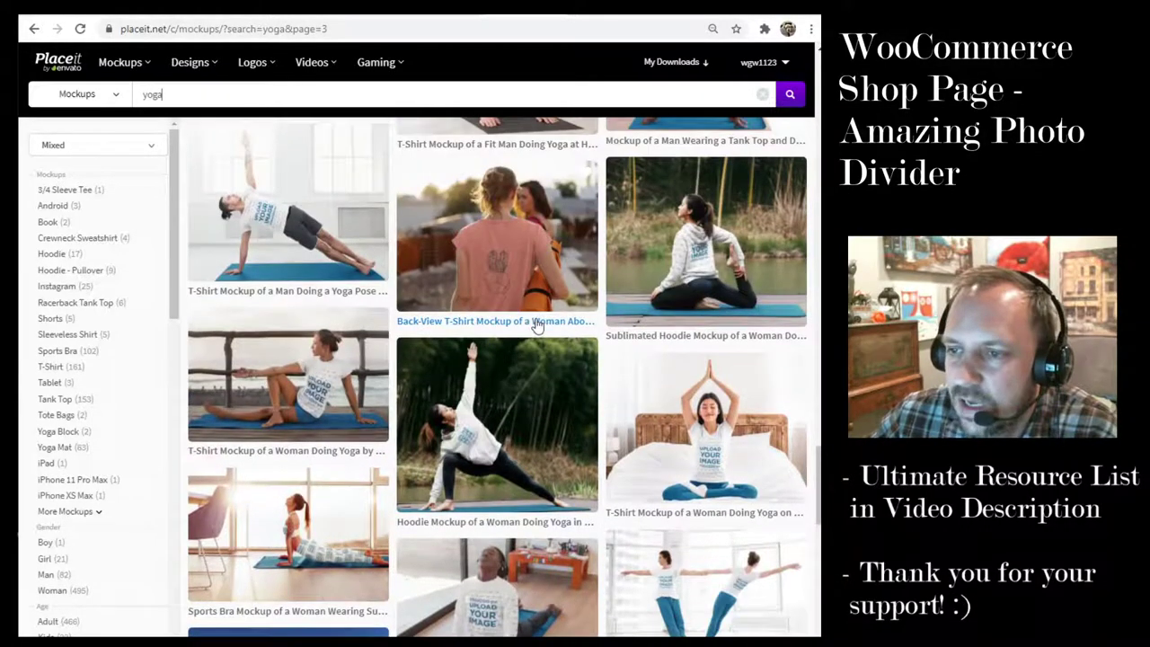
scroll(719, 350, down, 2)
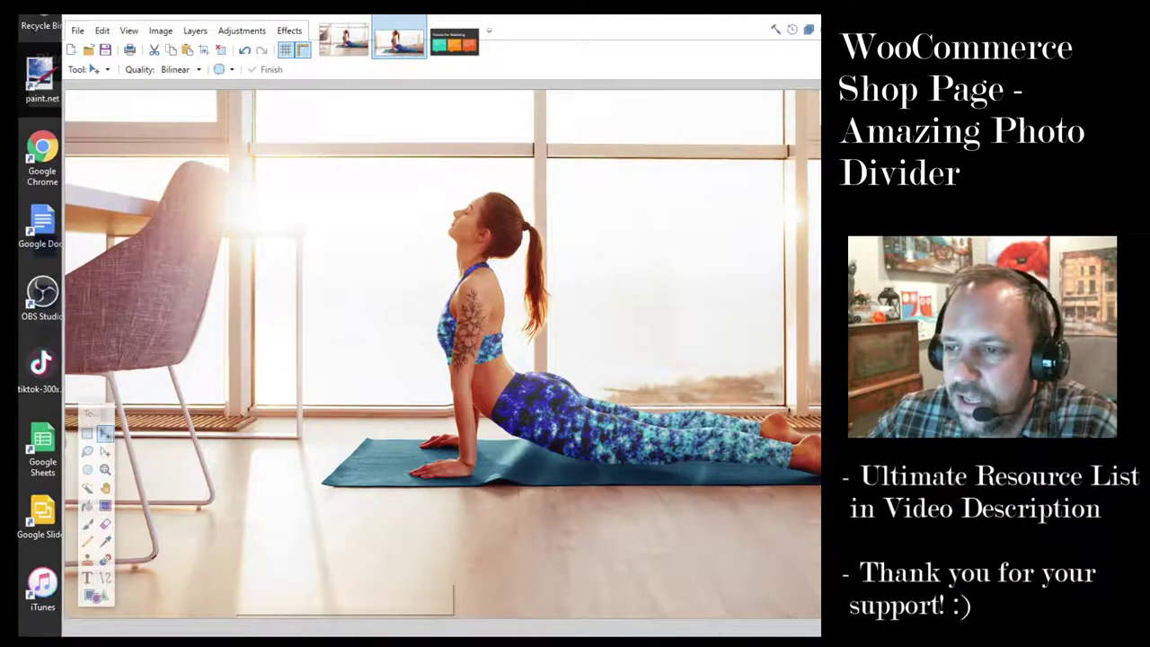
Switch to paint.net, show the rectangular crop area on the original yoga photo, and view the cropped copy.
click(369, 631)
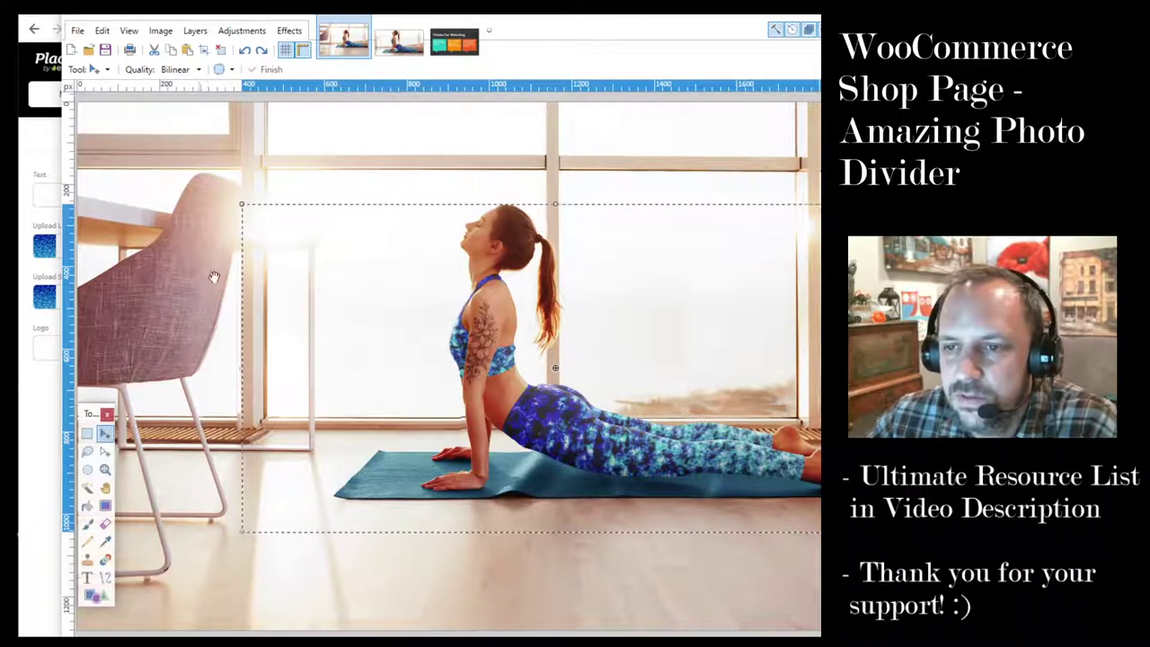
click(87, 434)
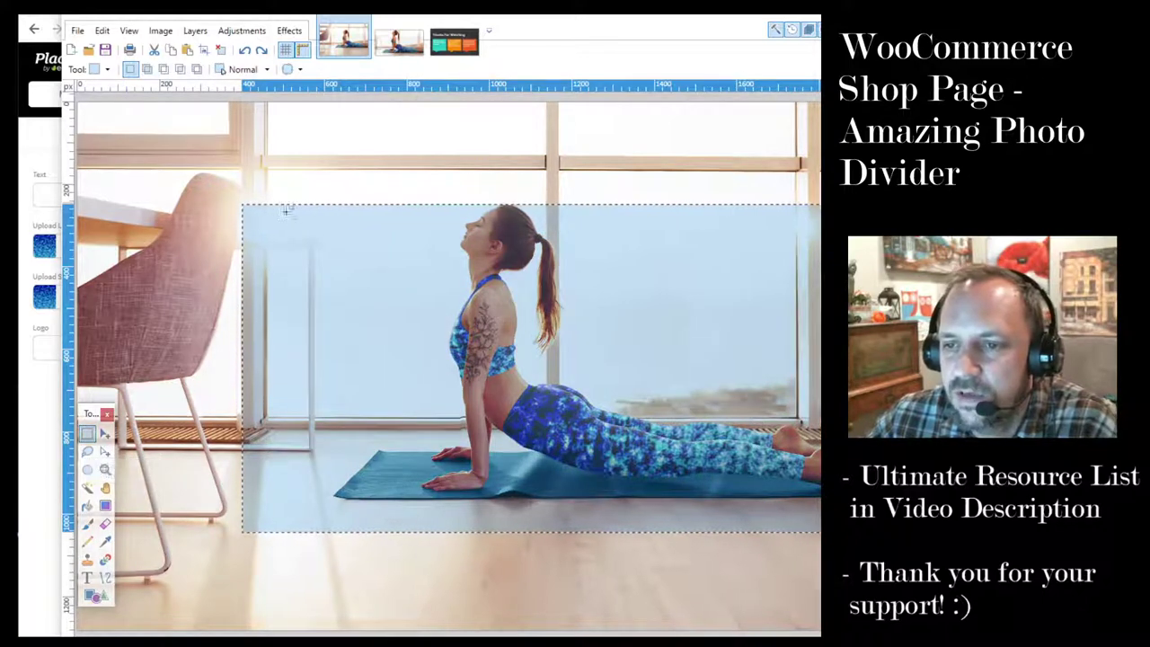
click(399, 41)
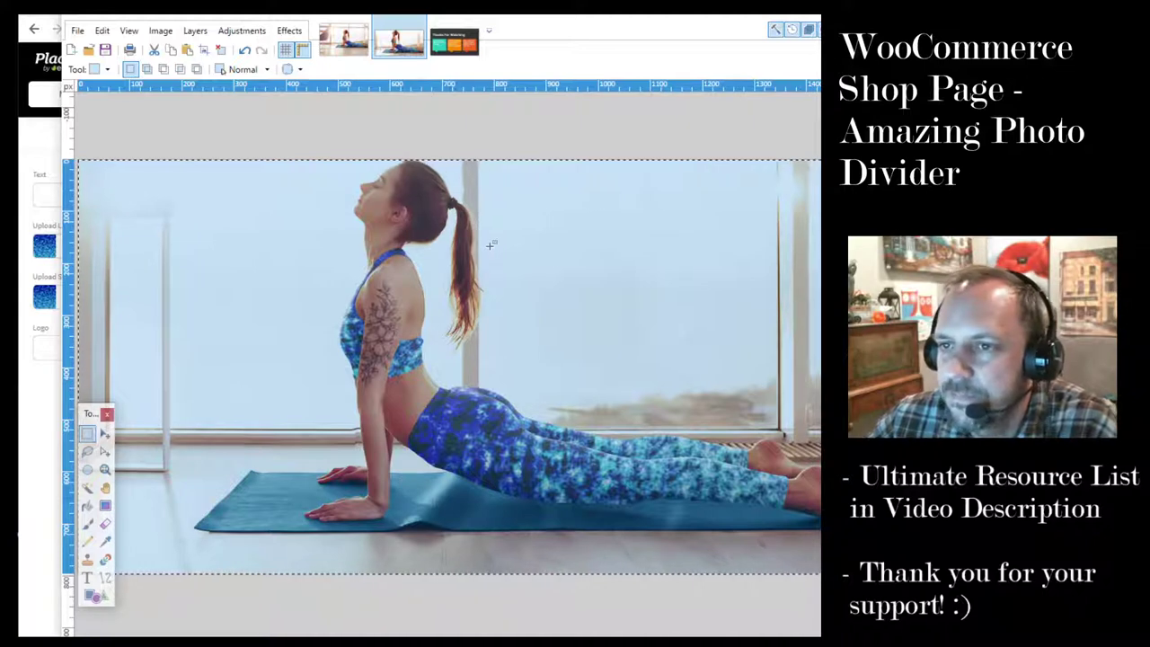
Check the cropped photo's pixel width in the Resize dialog and leave without resizing.
click(160, 31)
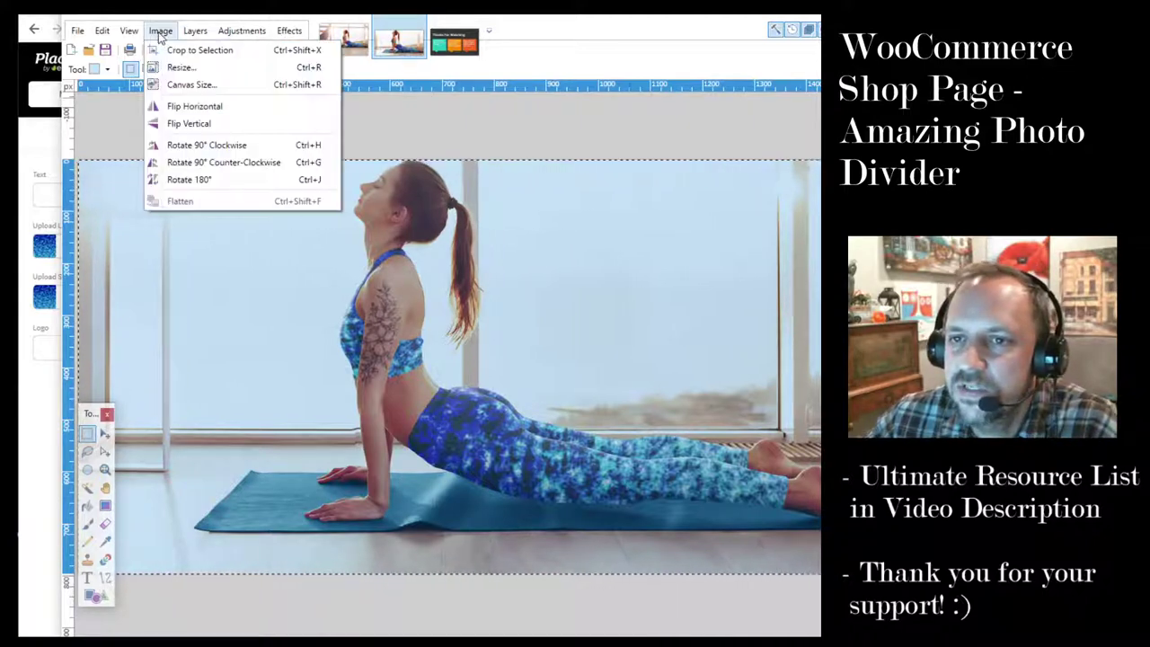
click(180, 67)
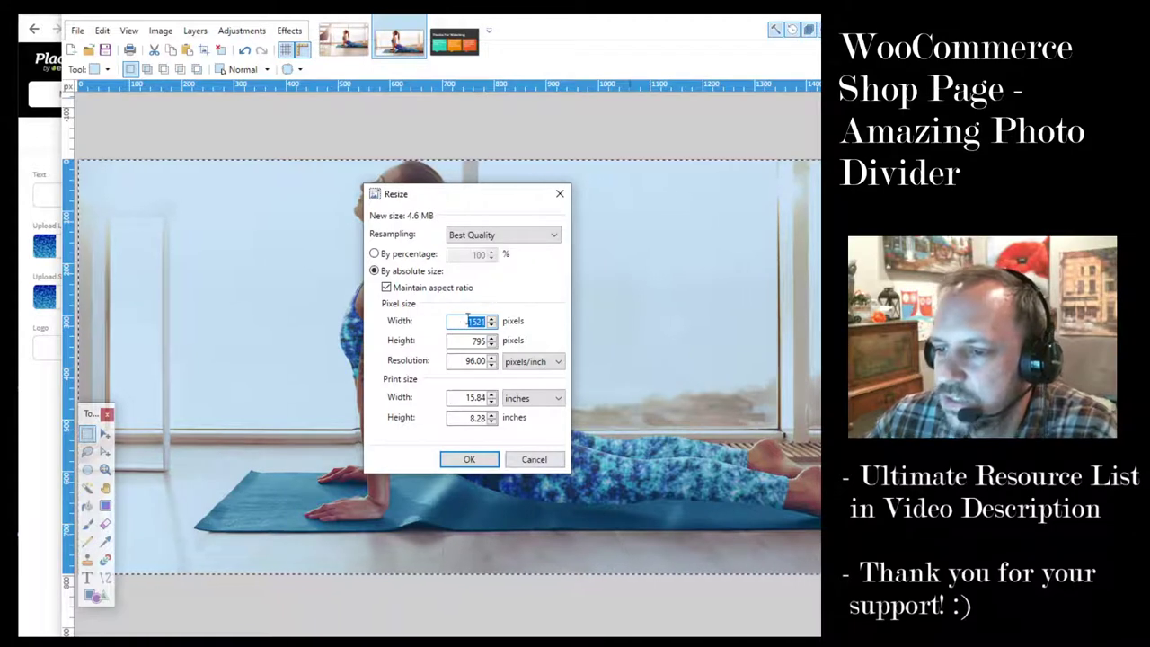
click(534, 461)
Try saving the cropped photo as a JPEG at quality 74, cancel the save, and return to the Placeit mockup page.
click(77, 33)
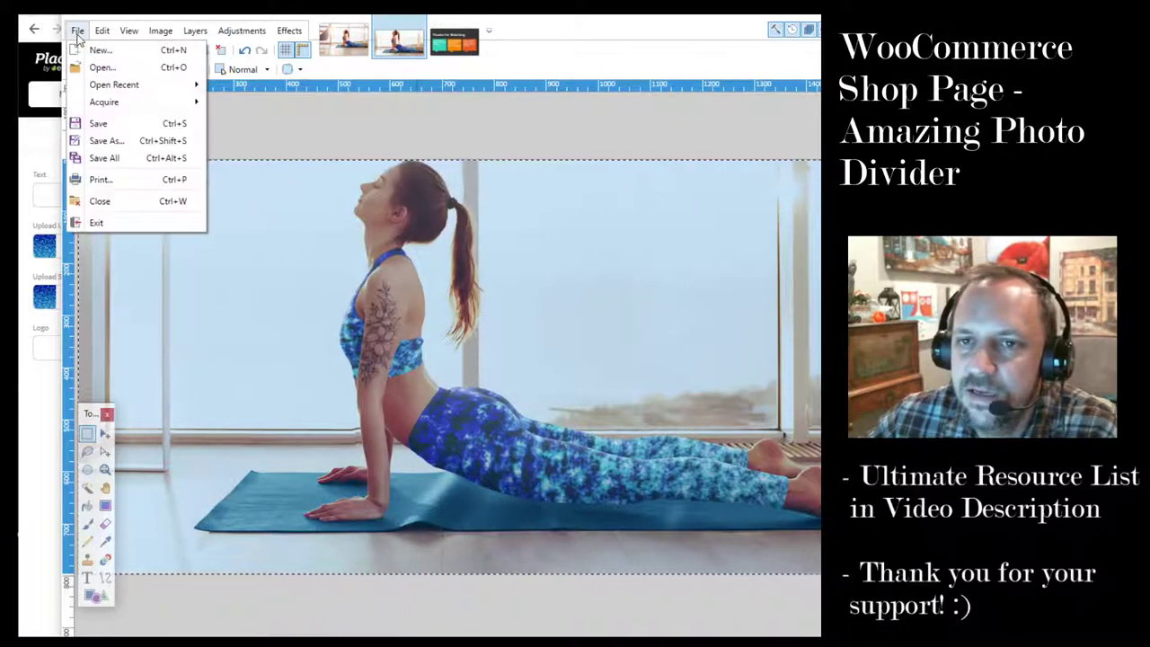
click(113, 140)
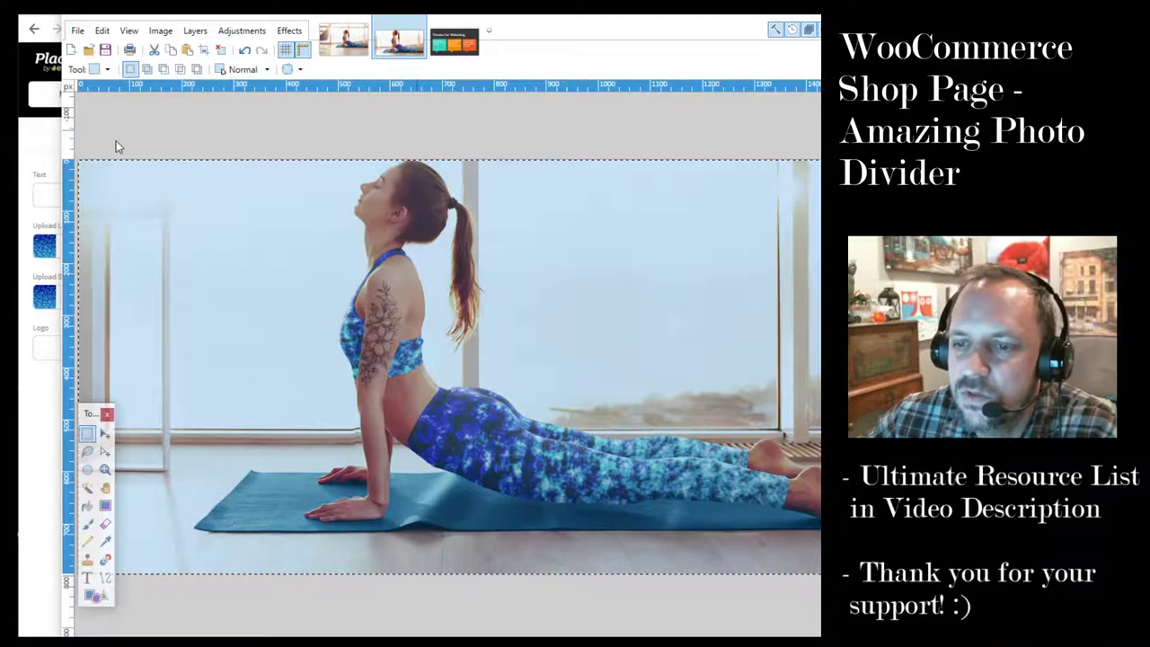
click(259, 330)
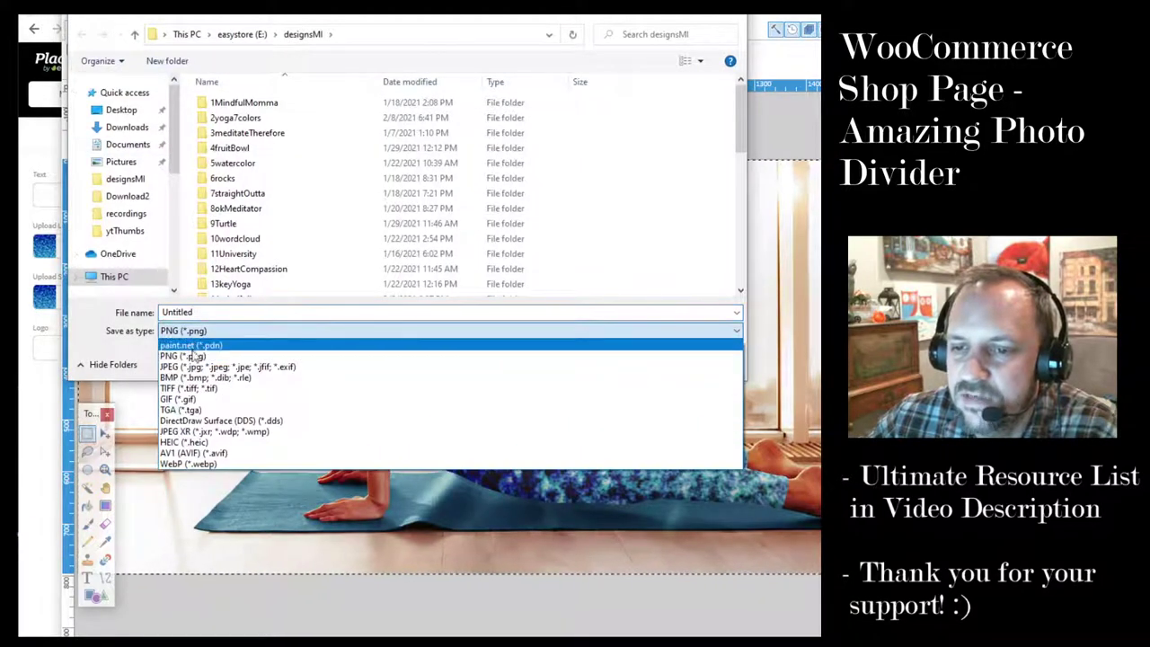
click(207, 366)
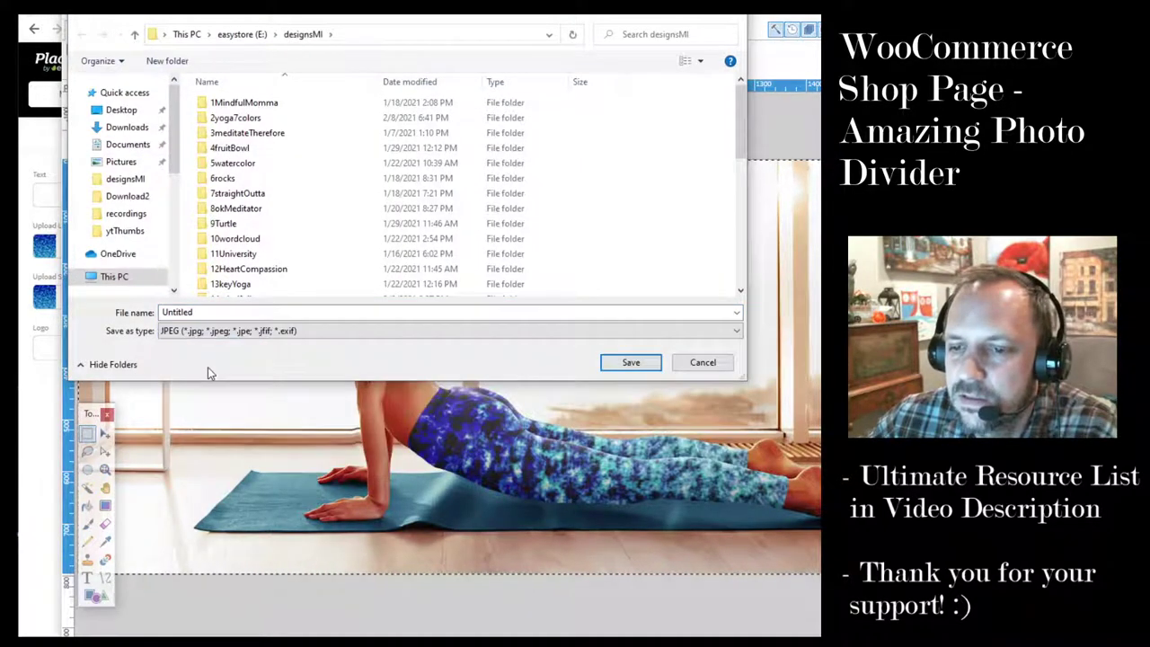
click(629, 362)
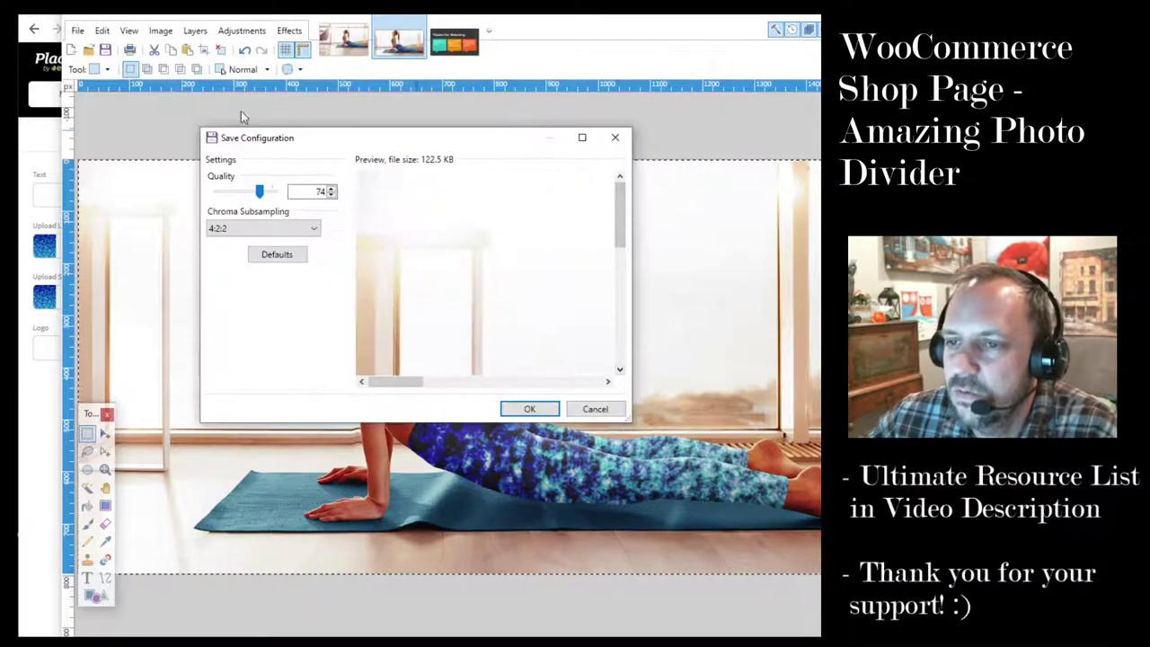
mouse_move(261, 192)
mouse_down()
mouse_move(282, 189)
mouse_move(266, 196)
mouse_up()
drag(266, 195, 259, 195)
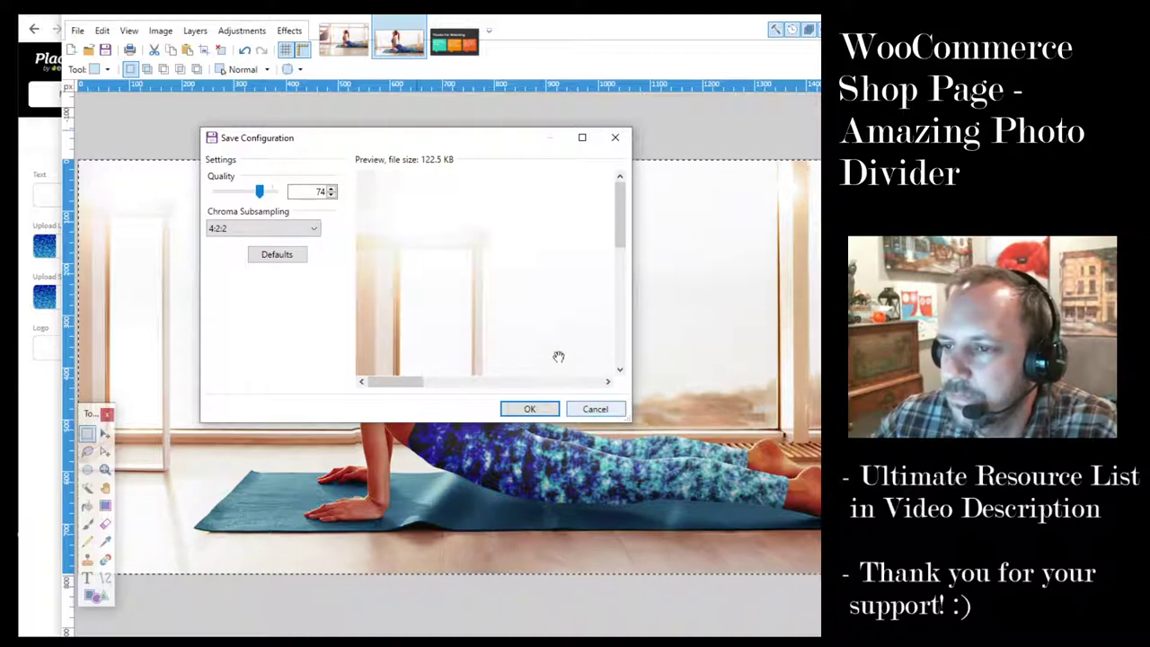
click(593, 410)
click(788, 18)
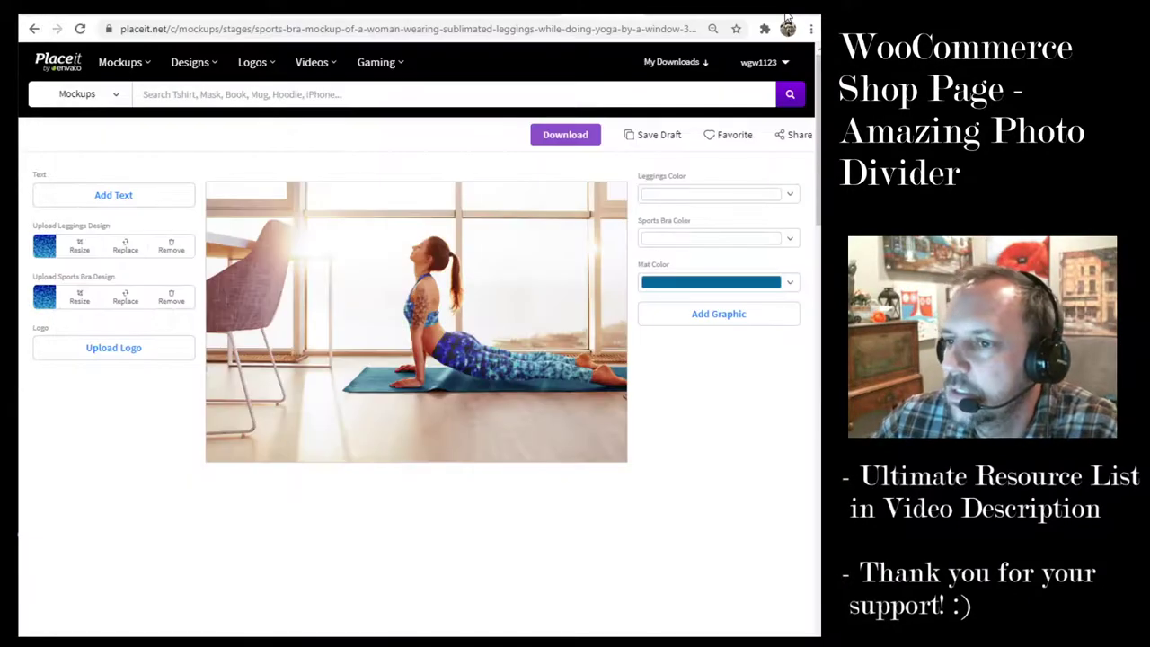
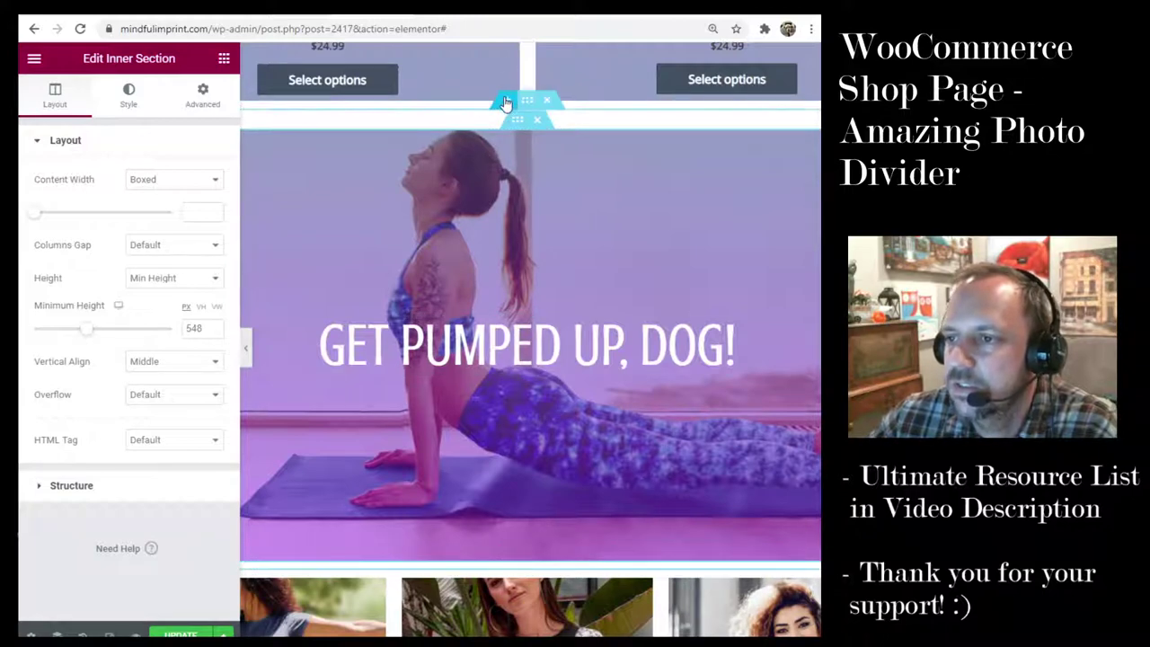
Add a new single-column section directly above the yoga photo divider, leaving the template library without inserting a block.
click(506, 104)
click(551, 183)
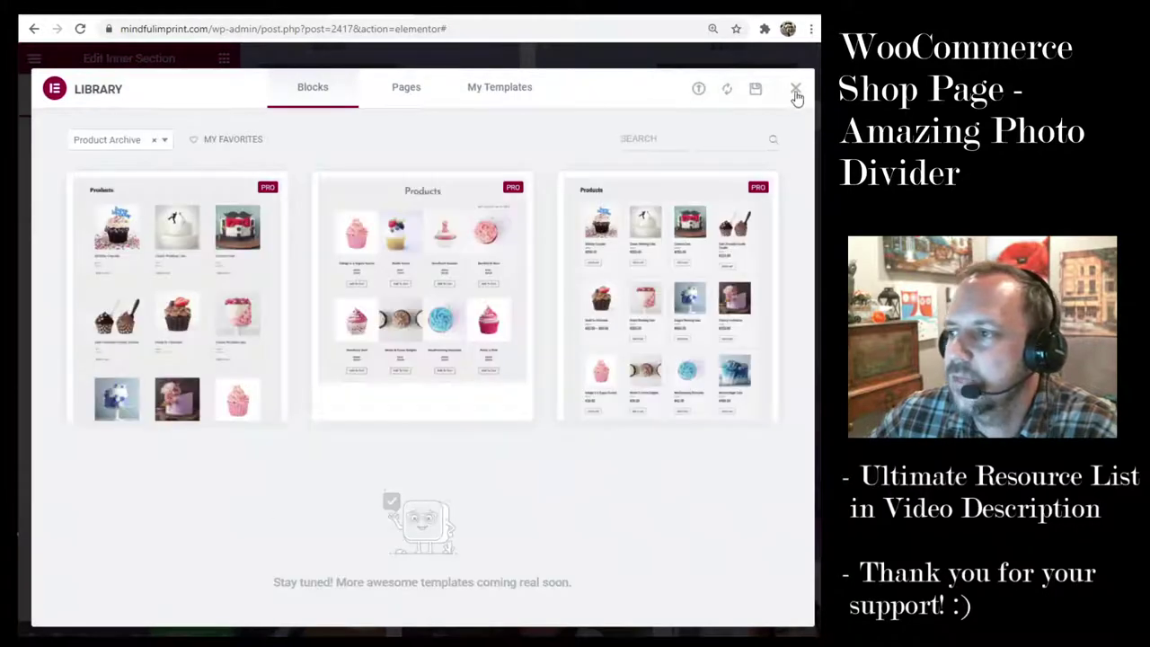
click(796, 92)
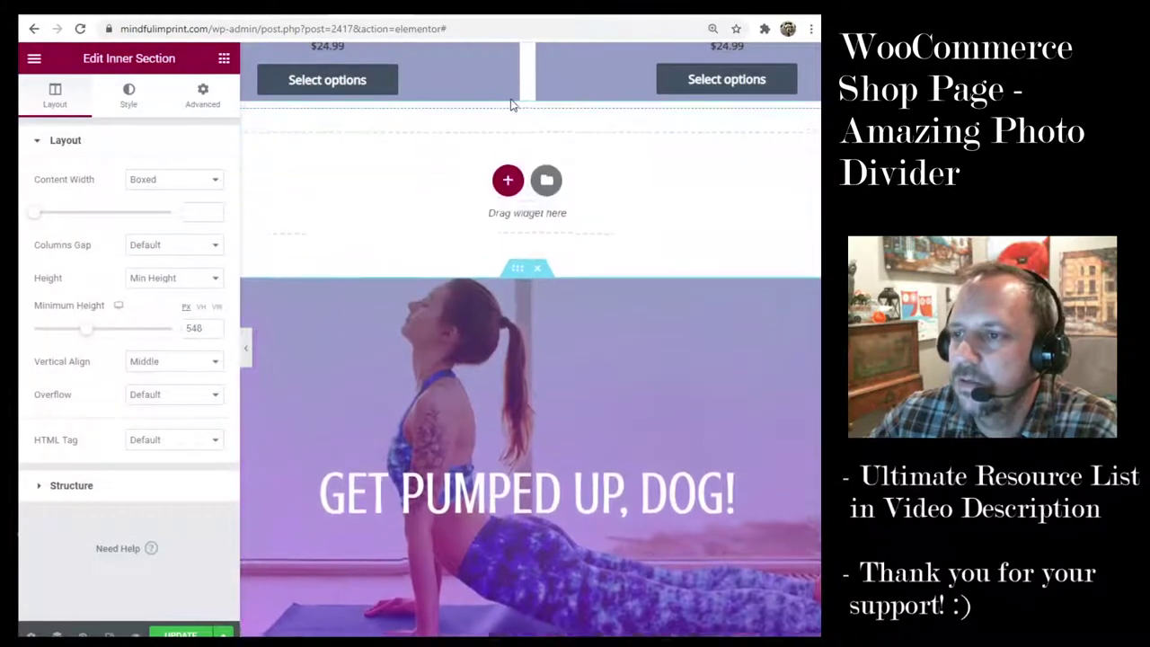
click(508, 181)
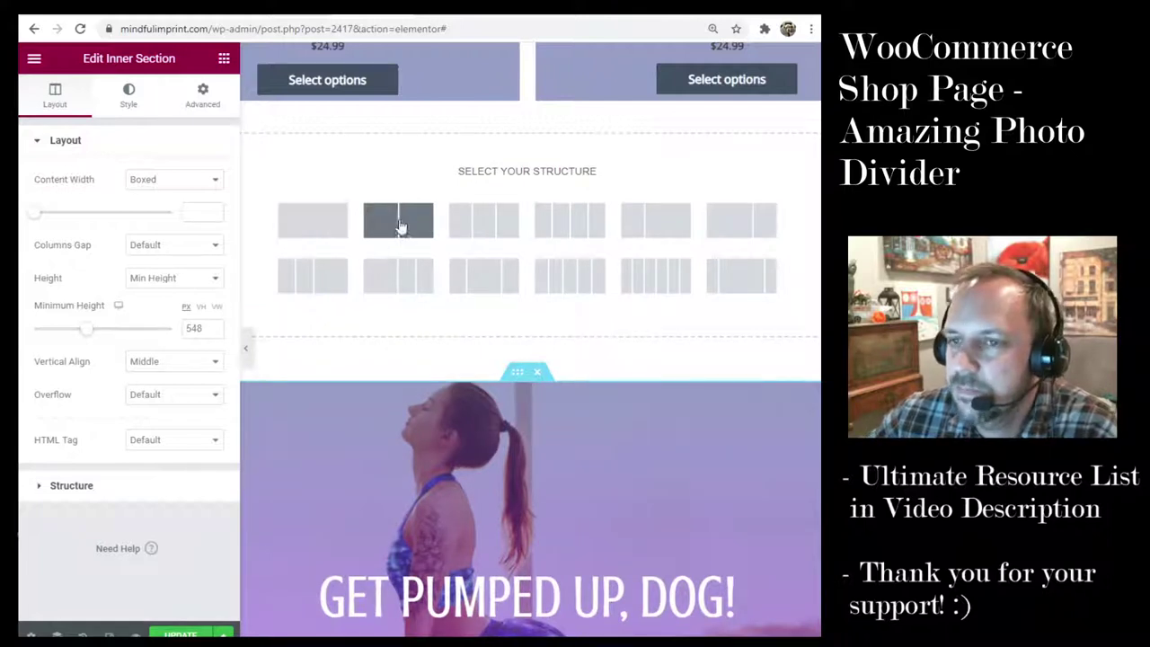
click(224, 59)
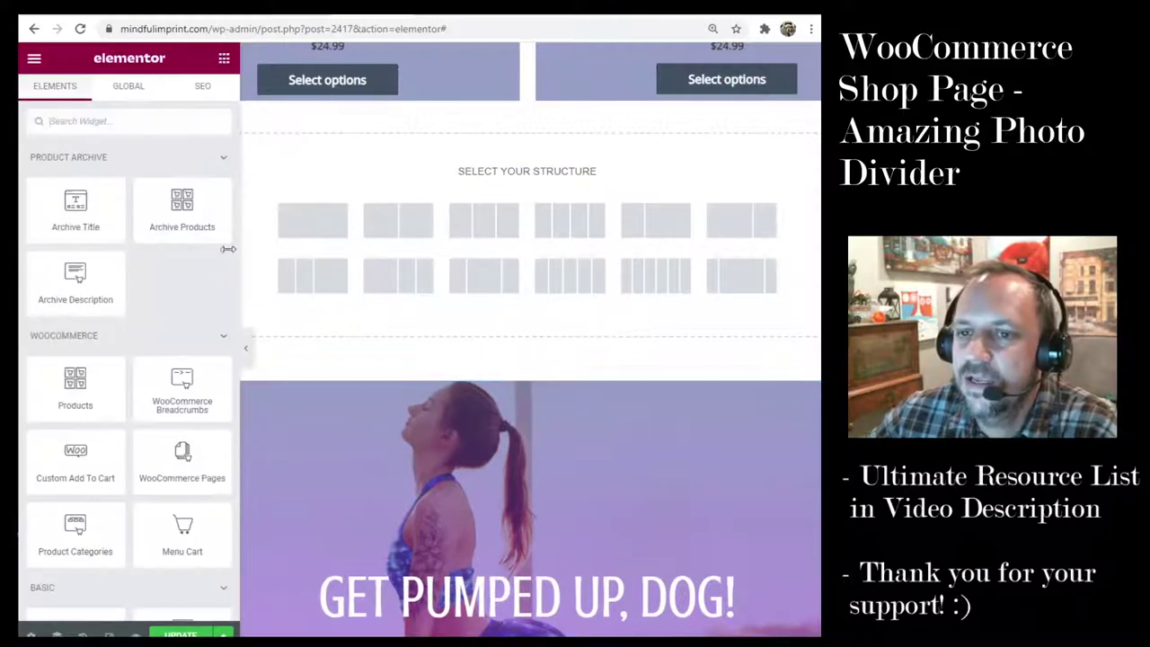
scroll(228, 249, down, 4)
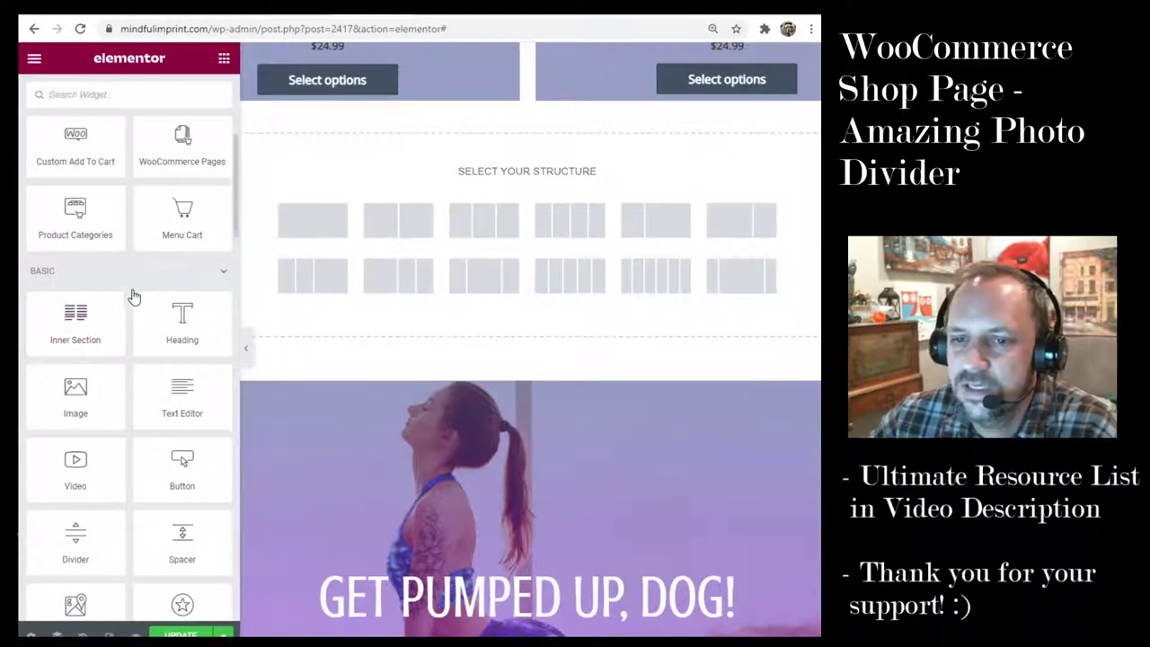
click(330, 214)
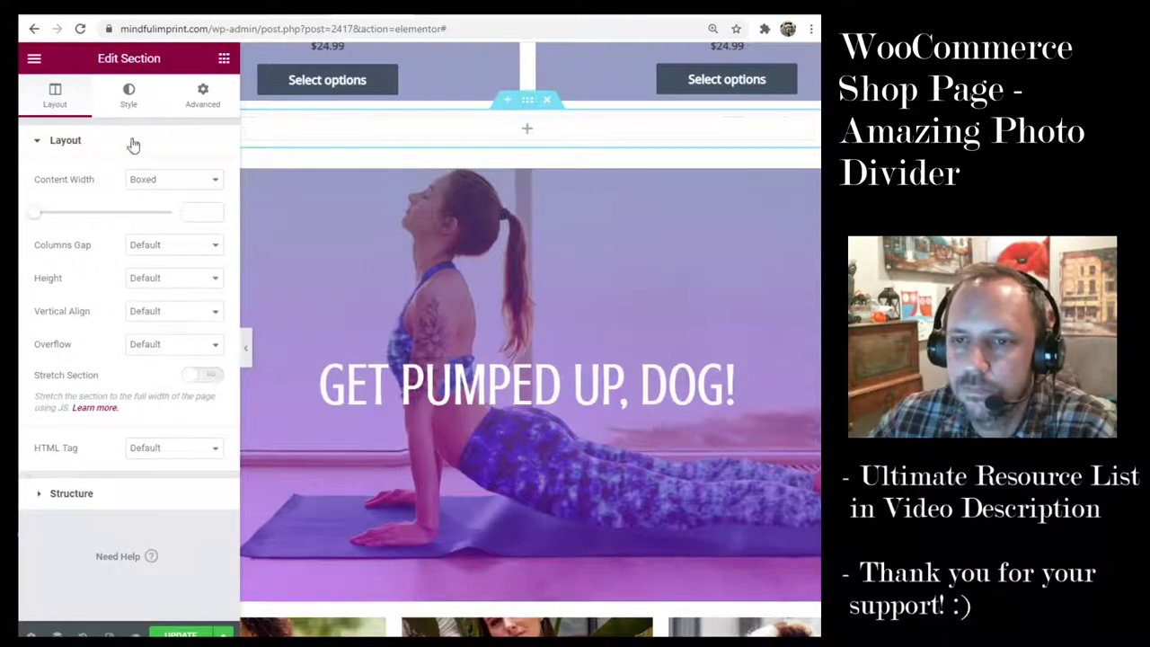
Place an Inner Section widget in the new empty section and delete one of its two columns.
click(223, 59)
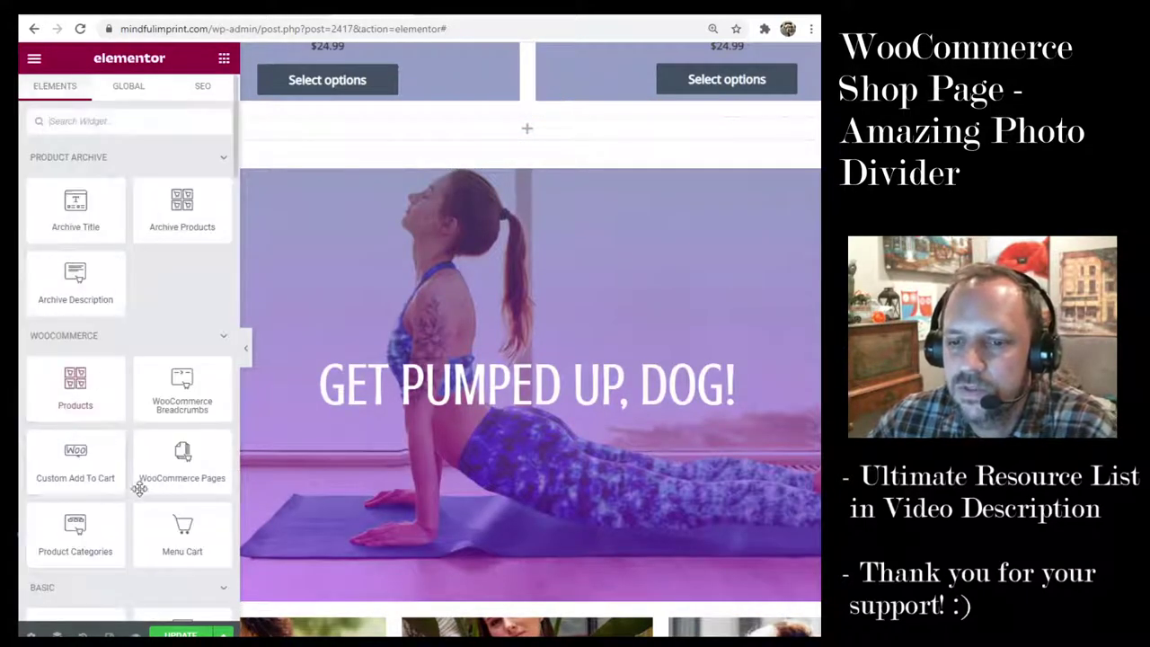
scroll(139, 488, down, 3)
drag(116, 422, 530, 124)
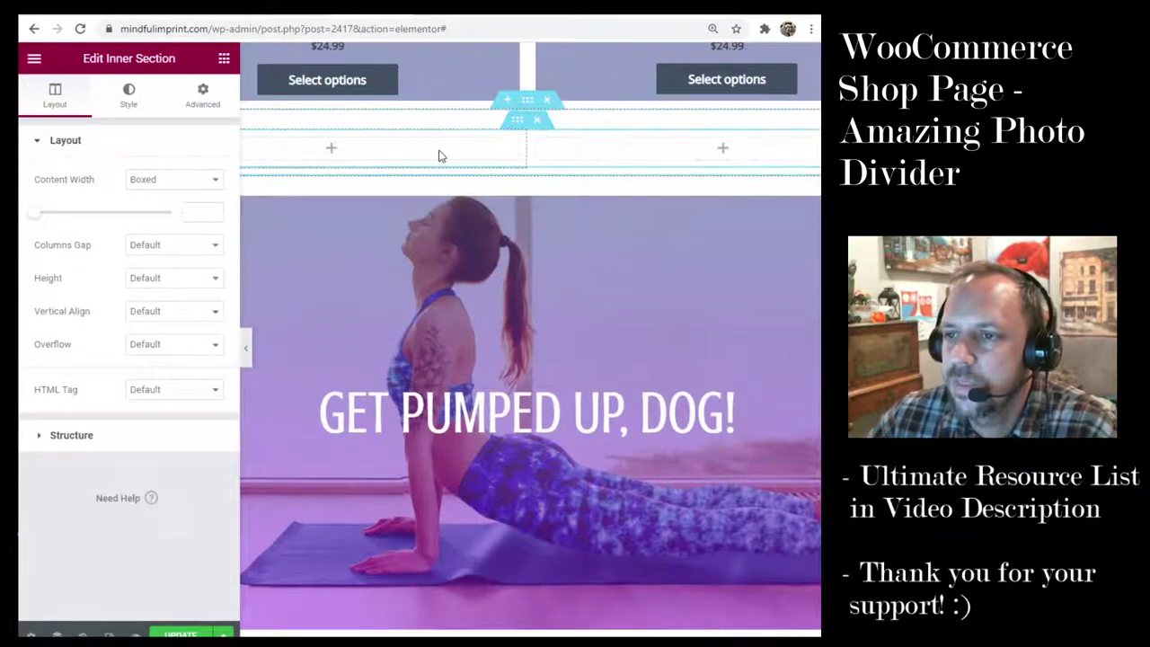
right_click(534, 135)
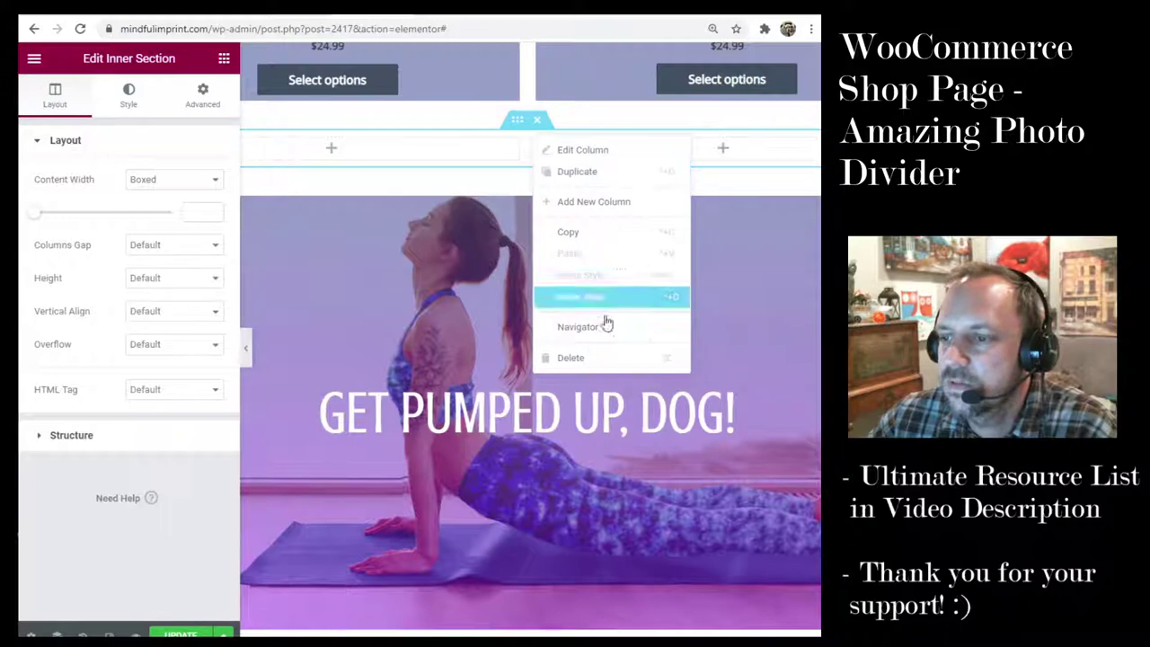
click(596, 358)
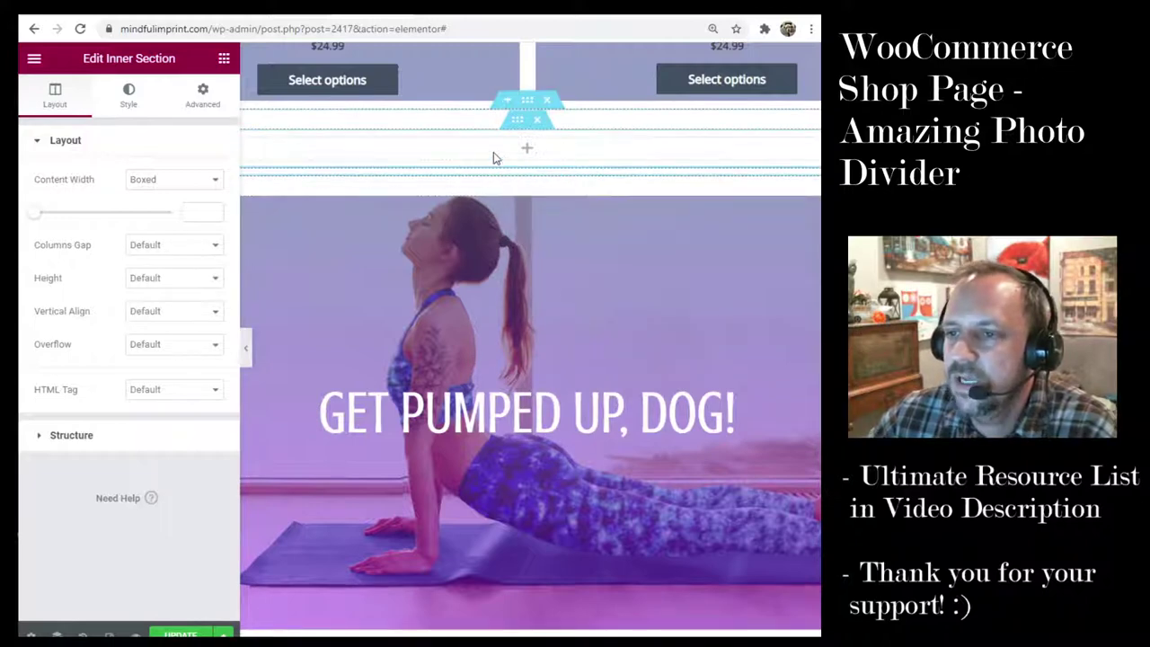
View the existing photo divider at full page width and remove the empty inner section above it.
scroll(433, 299, down, 3)
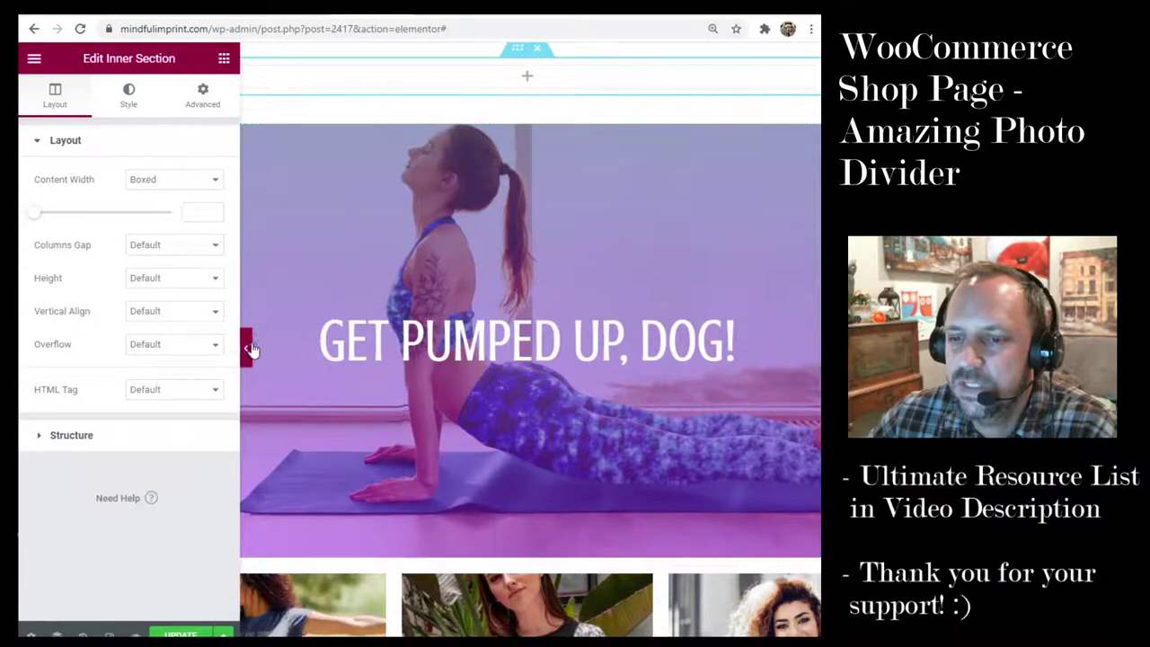
click(248, 349)
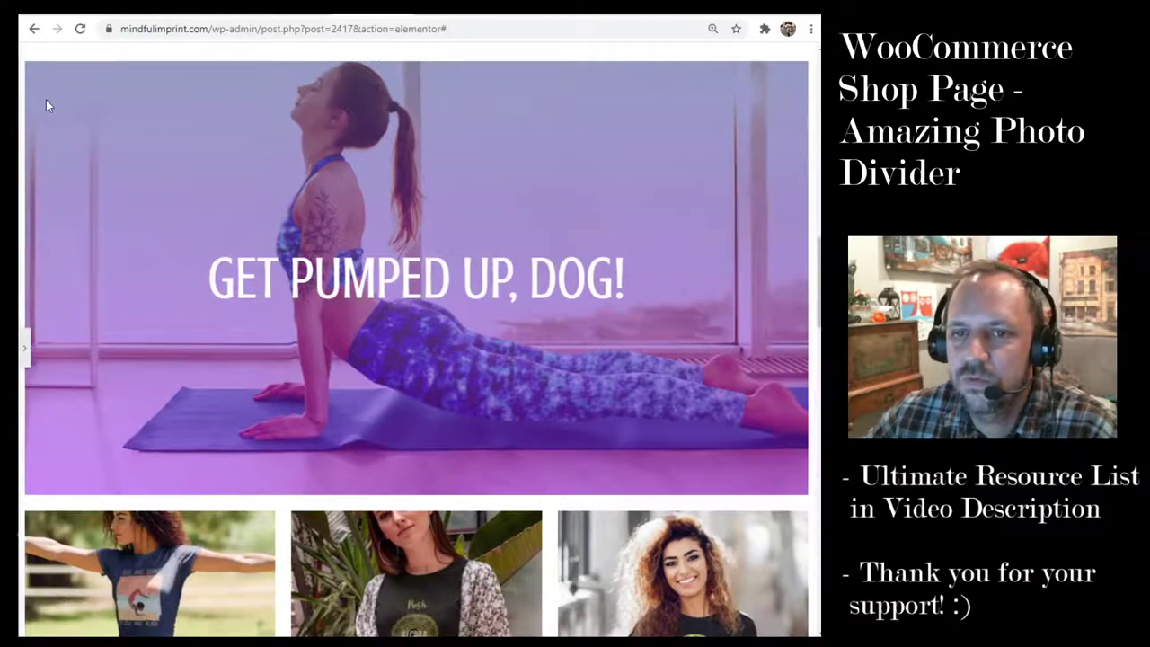
click(27, 352)
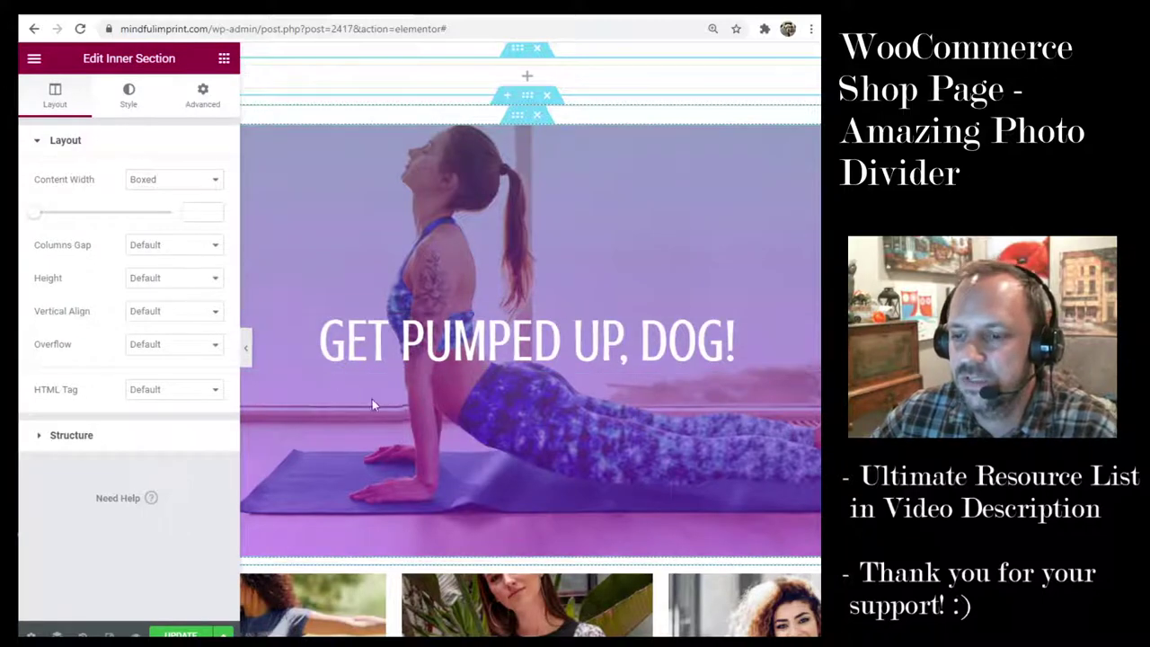
scroll(355, 481, down, 3)
scroll(503, 340, up, 3)
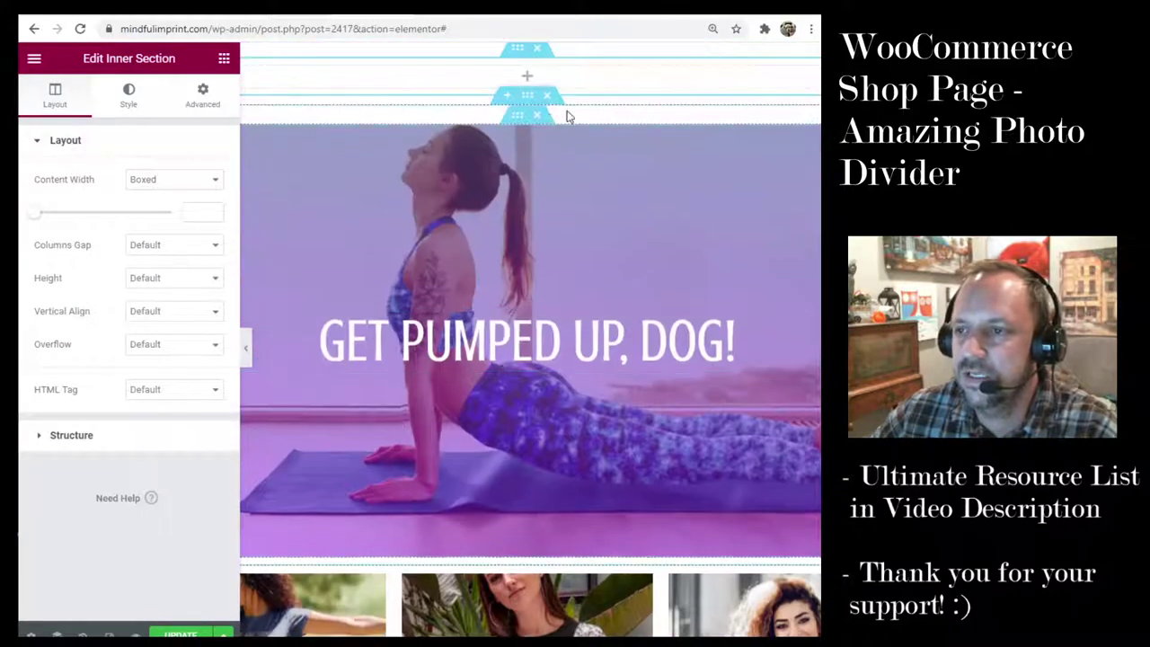
click(538, 48)
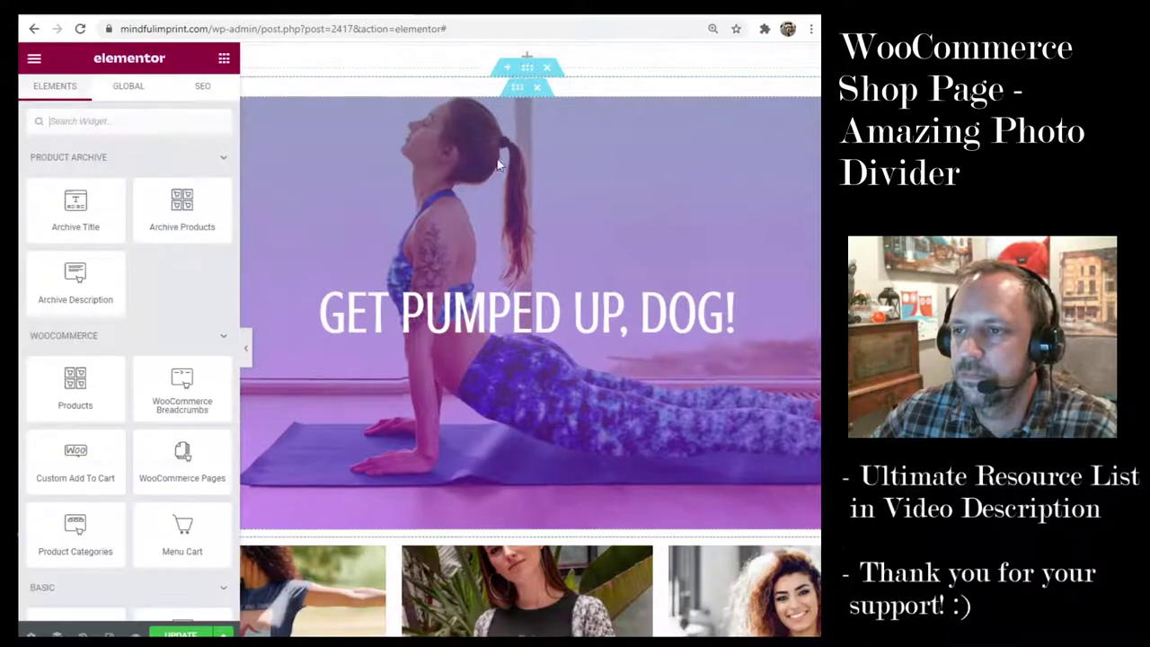
Examine the photo divider inner section's background image settings and its media library file, keeping the image test1.jpg.
click(517, 91)
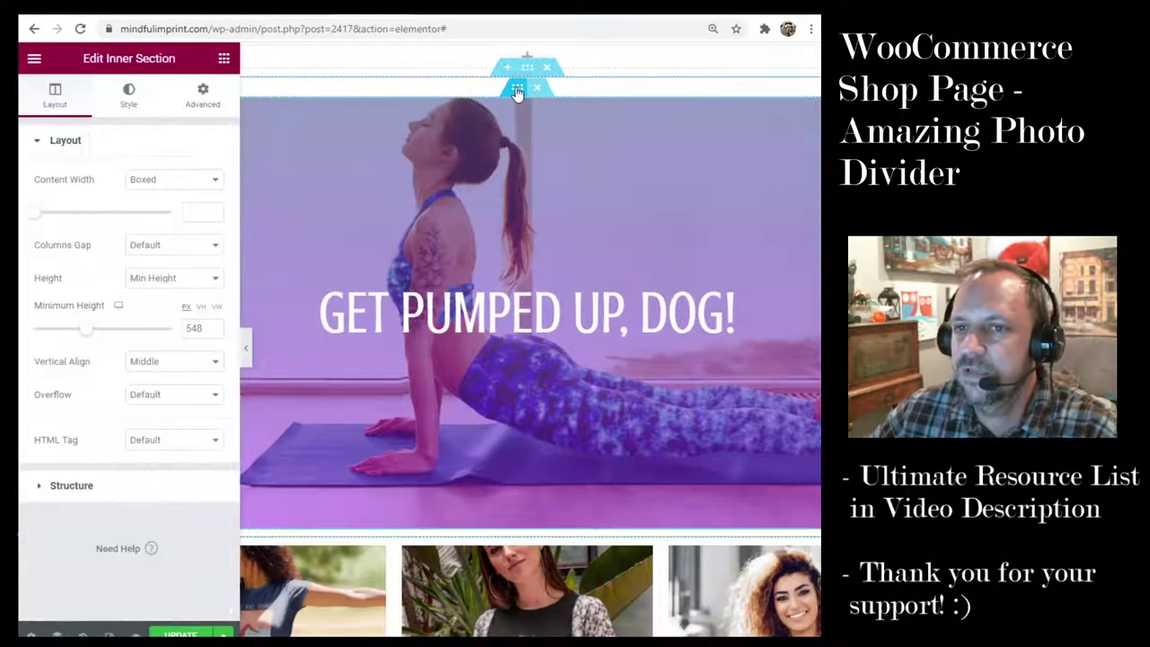
click(129, 95)
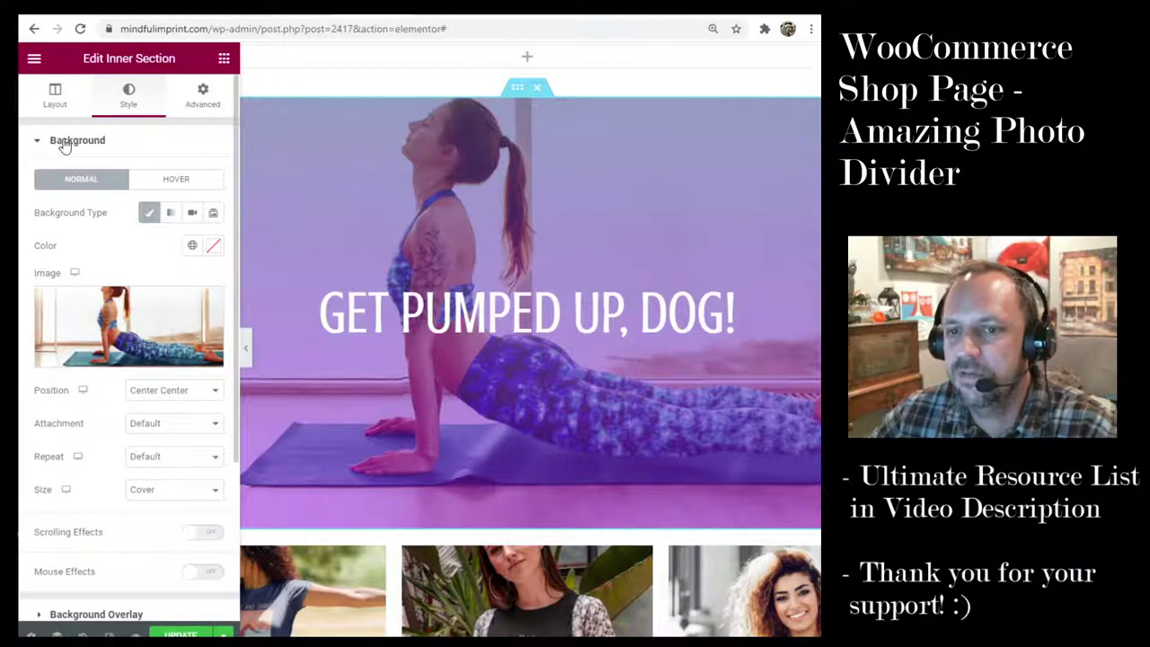
mouse_move(132, 316)
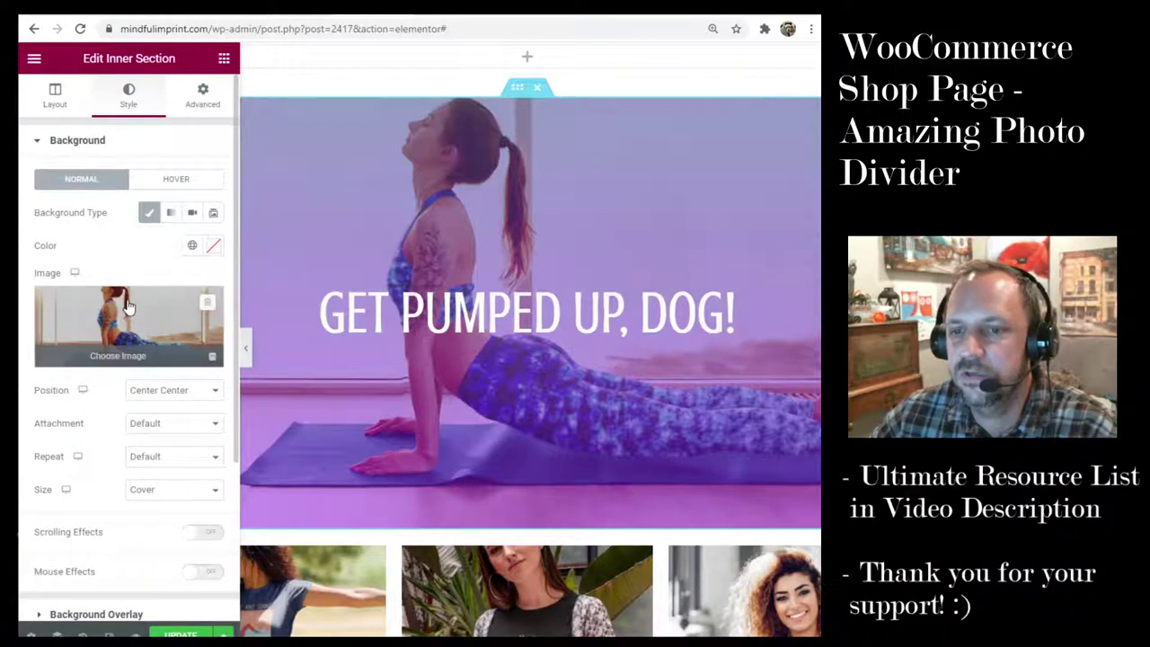
click(128, 306)
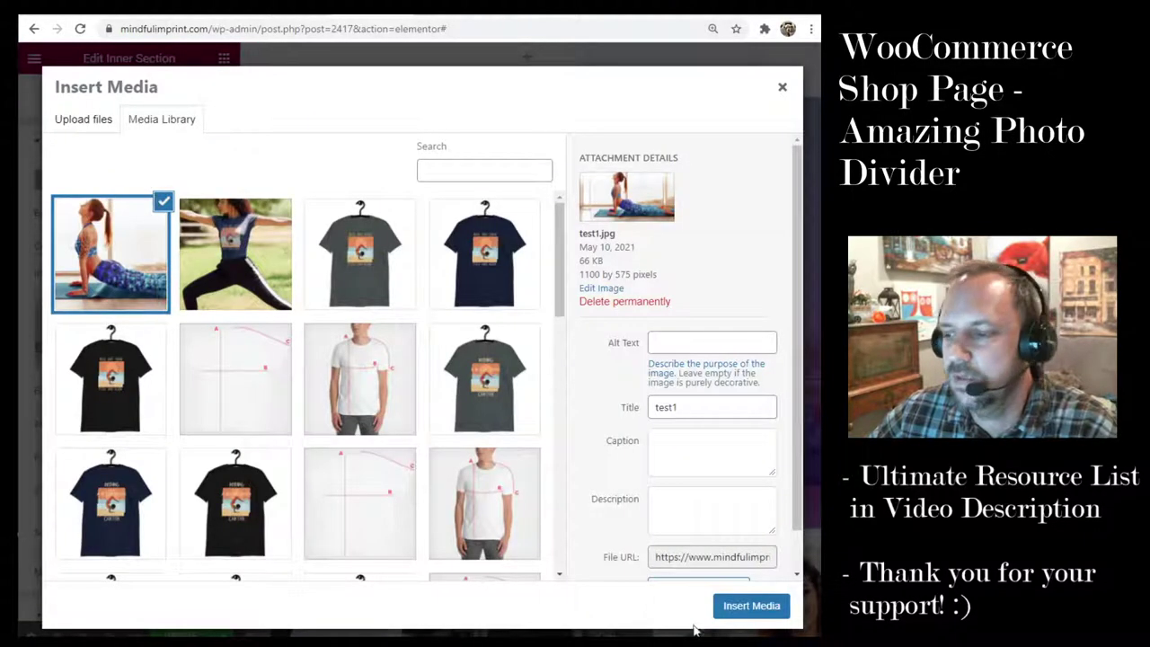
click(782, 87)
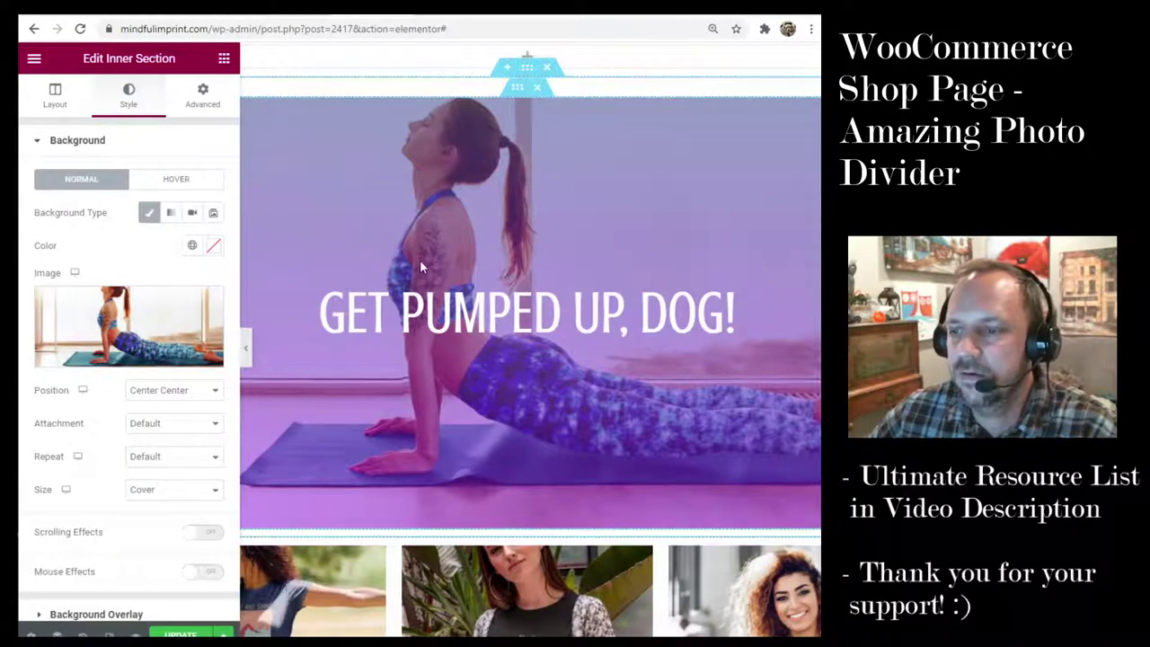
Examine the divider's gradient background overlay settings and compare its colors with the product rows above and below.
click(77, 142)
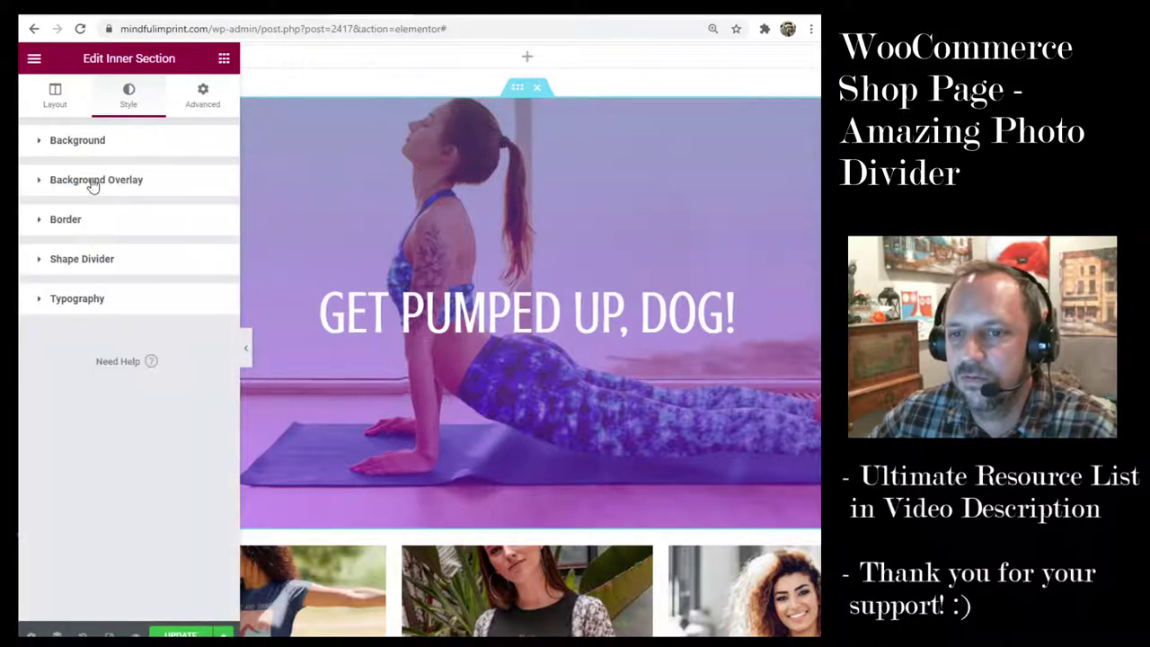
click(93, 183)
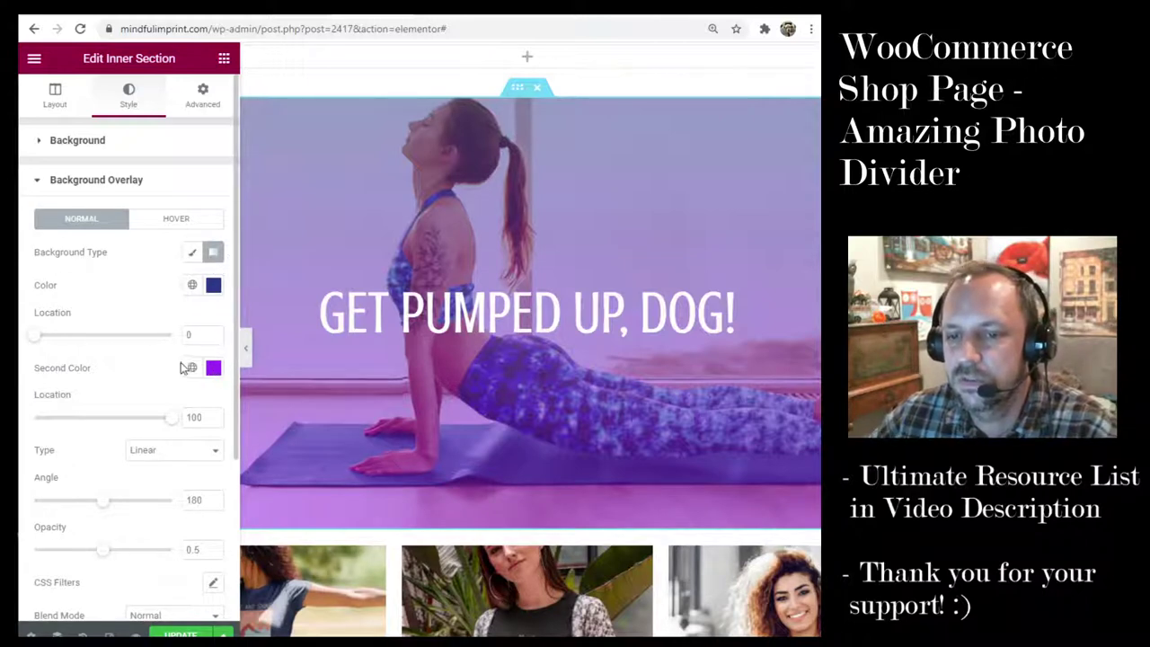
scroll(600, 171, up, 3)
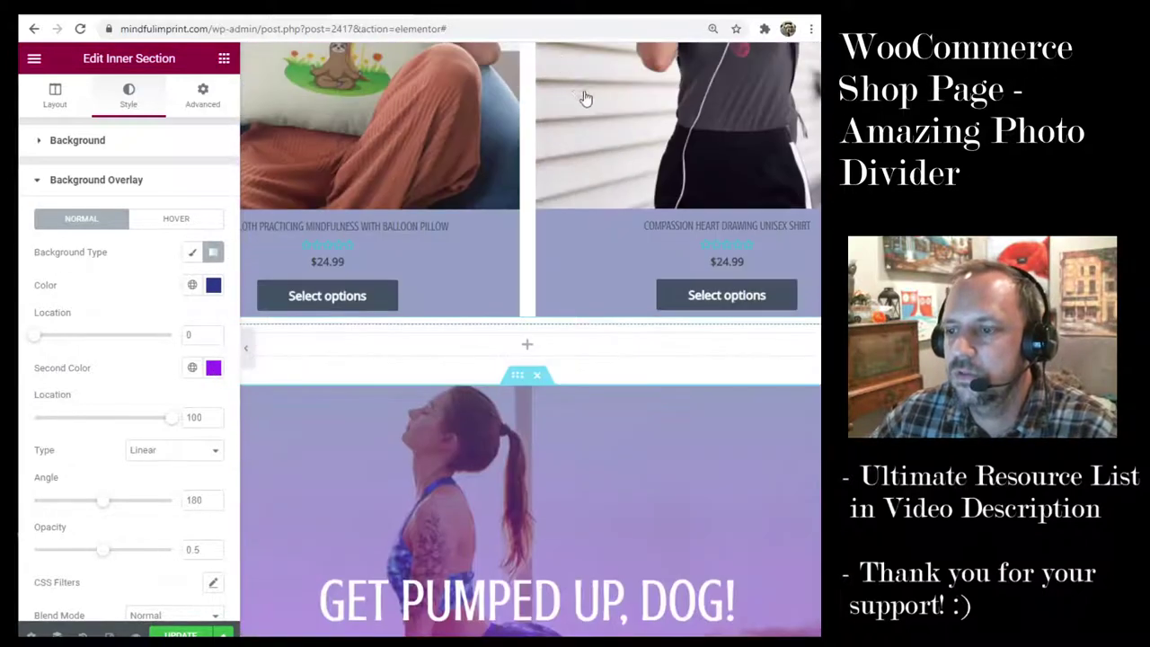
scroll(575, 108, down, 2)
scroll(570, 84, down, 4)
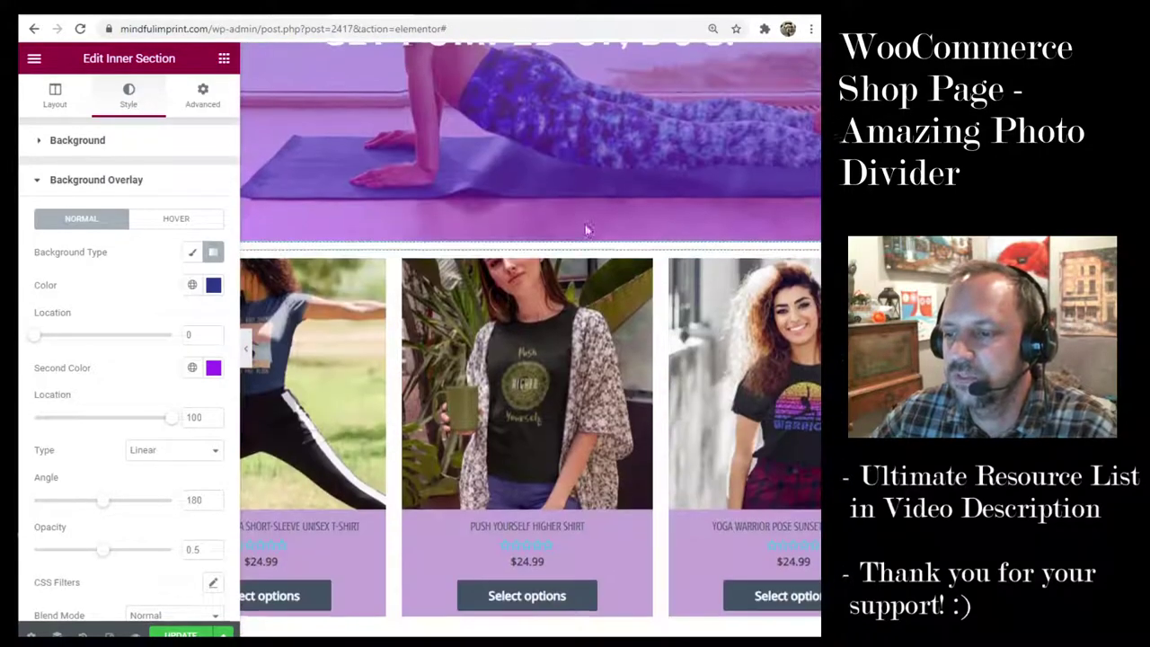
scroll(644, 262, up, 7)
scroll(569, 463, down, 7)
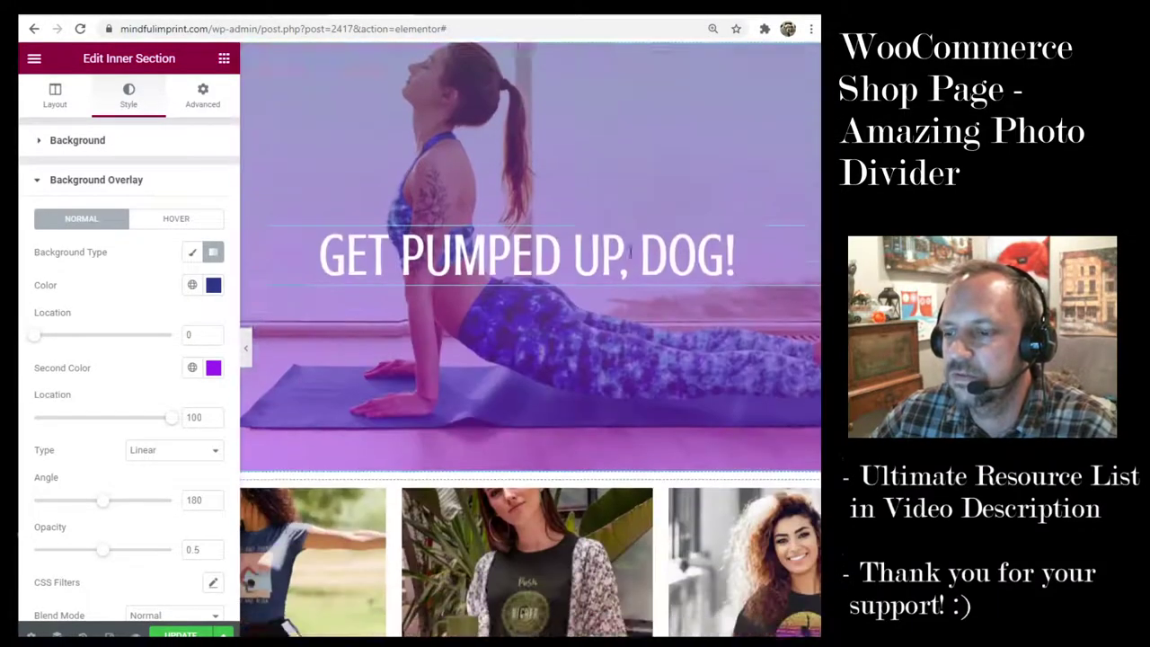
scroll(568, 464, down, 3)
scroll(611, 454, up, 7)
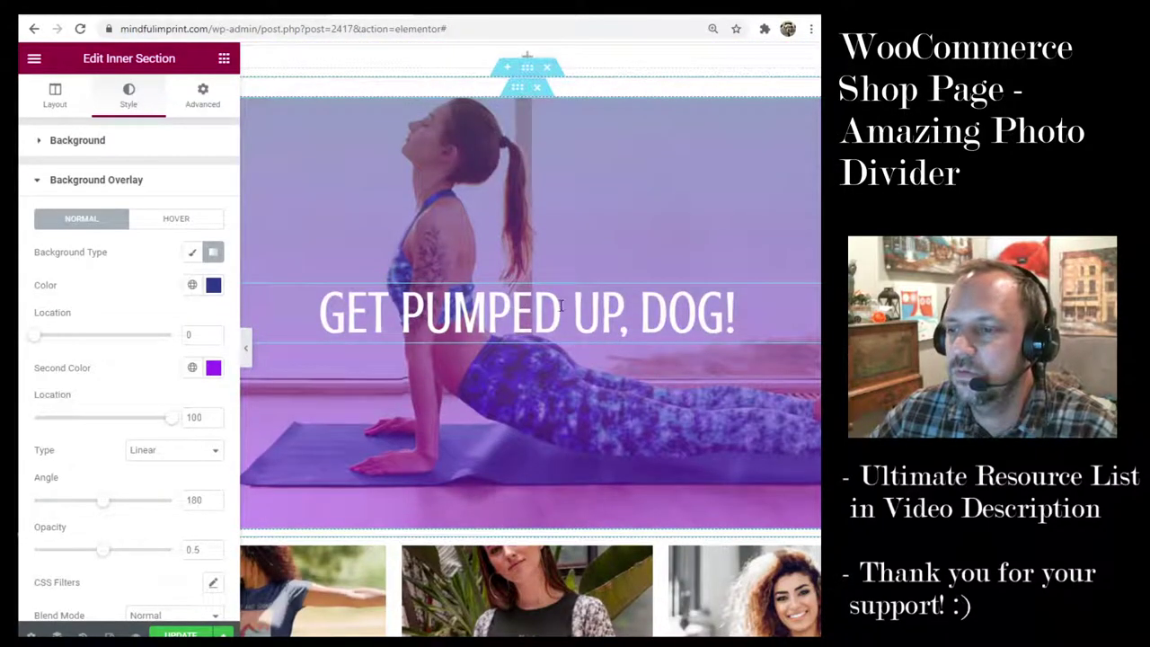
Examine the style settings of the "GET PUMPED UP, DOG!" heading and view the divider at full page width.
click(615, 308)
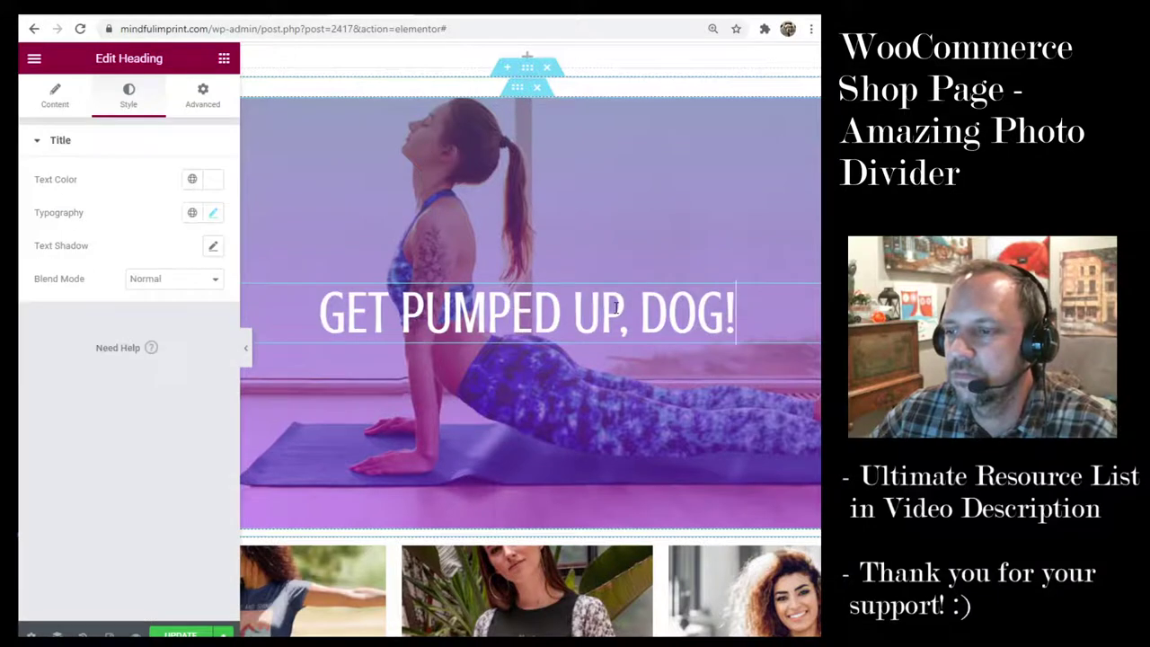
click(225, 61)
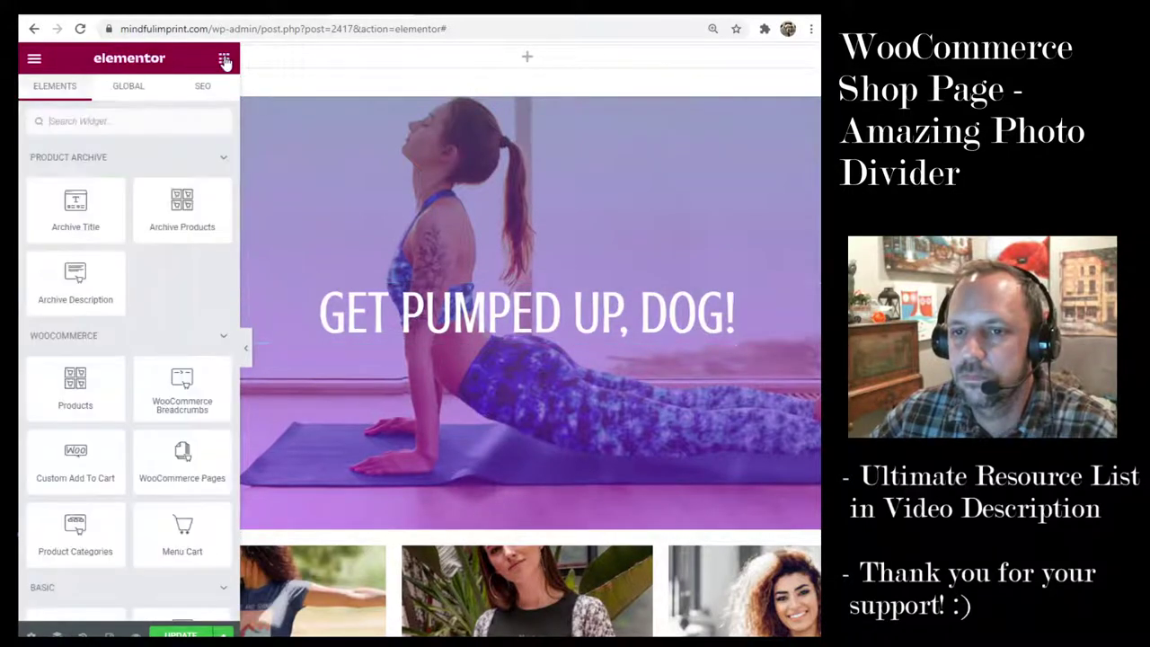
click(245, 348)
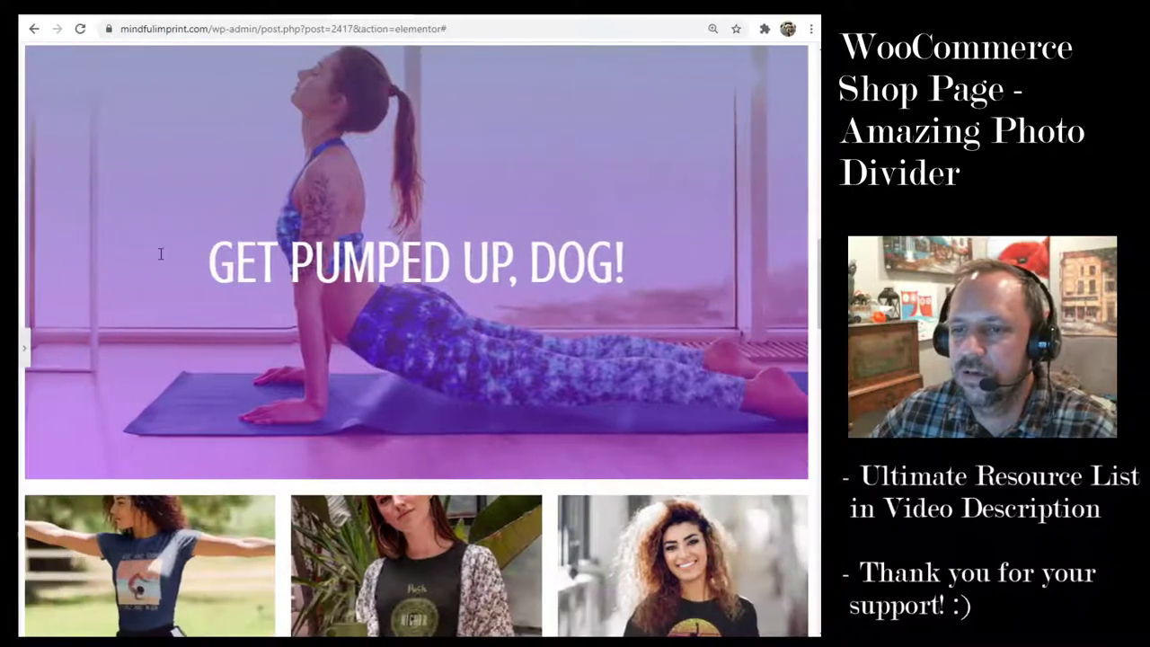
click(24, 348)
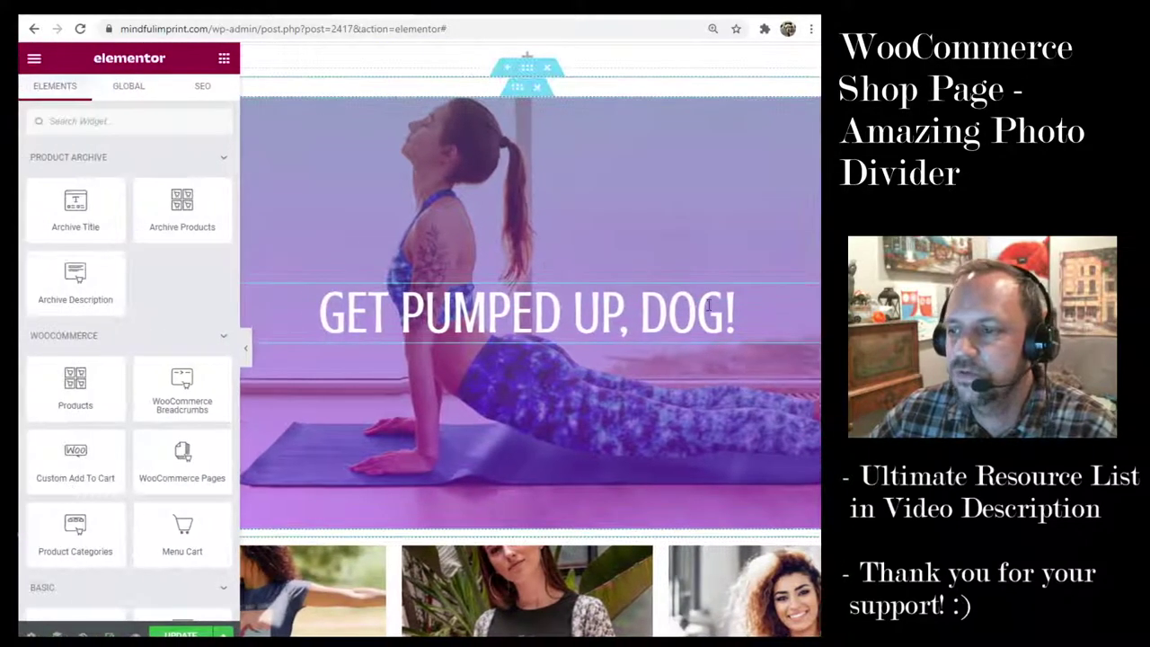
Try a 399 px minimum height on the divider's inner section, set it to 498 px, and reopen its background settings.
click(516, 89)
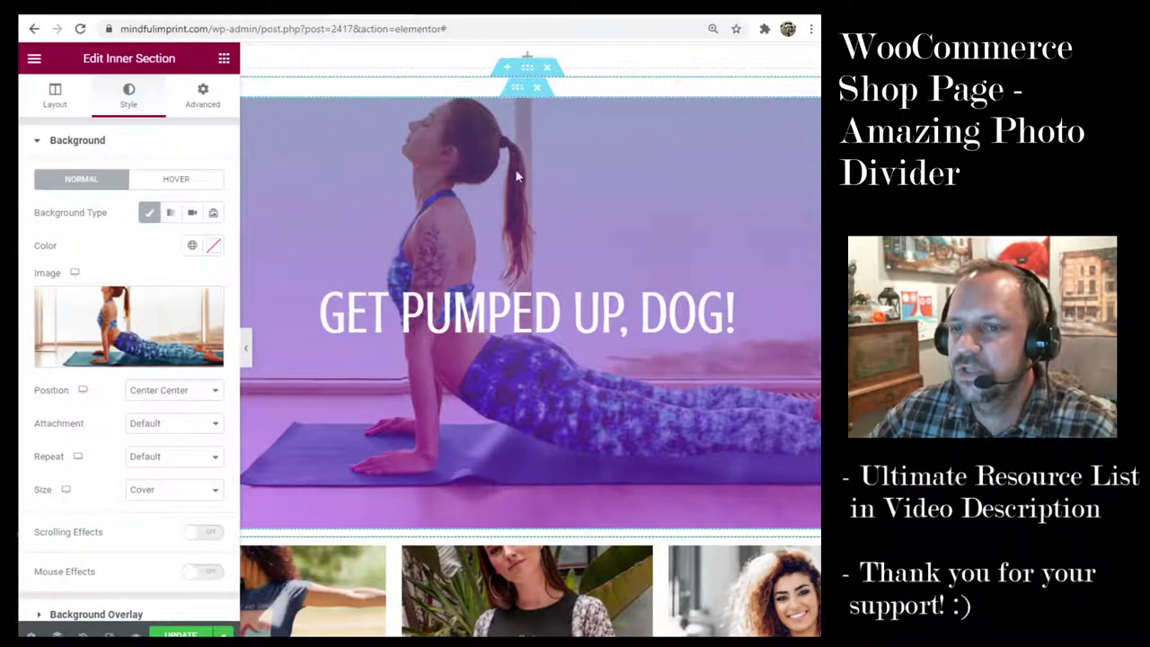
click(54, 97)
drag(88, 339, 72, 336)
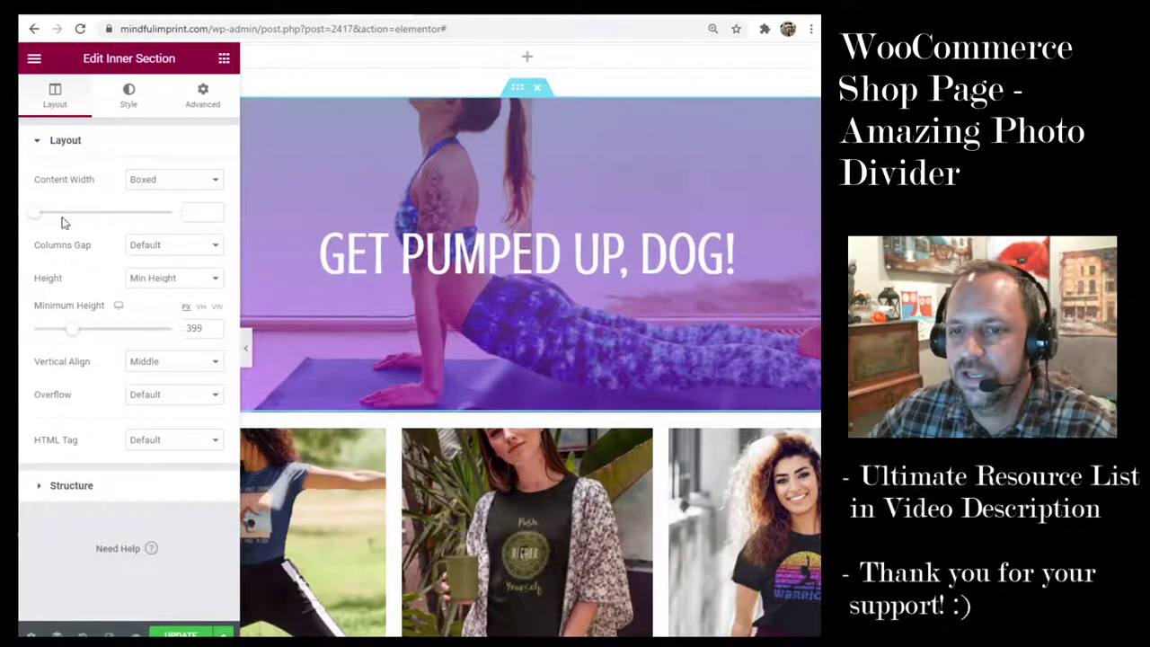
mouse_move(75, 334)
mouse_down()
mouse_move(100, 333)
mouse_move(85, 334)
mouse_up()
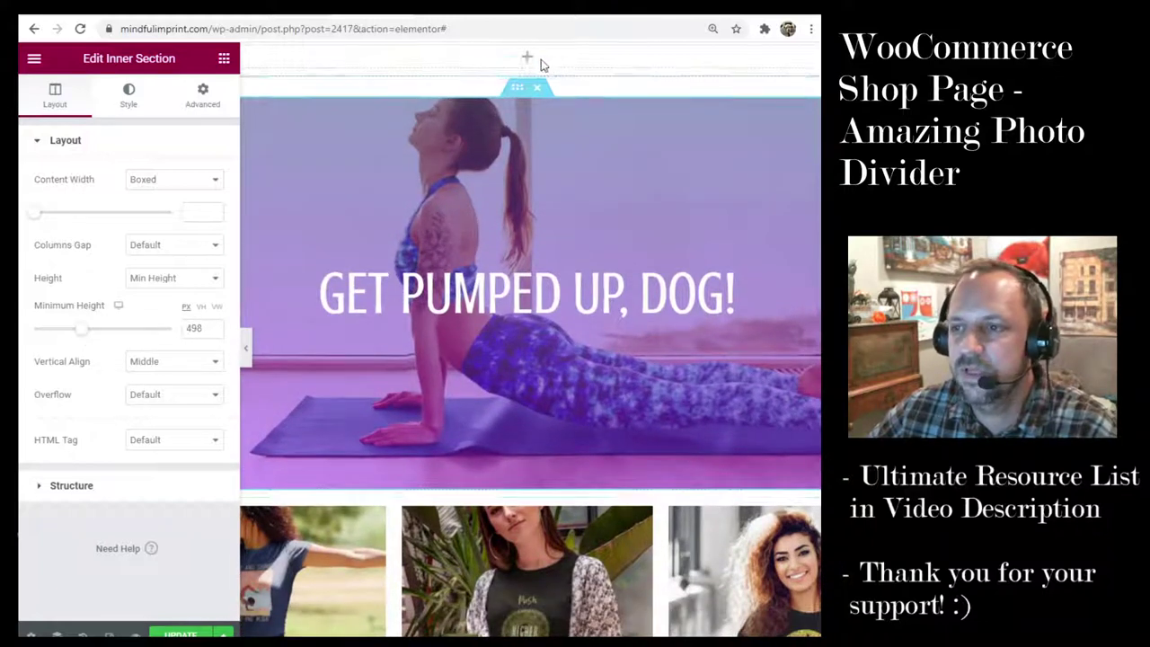
click(129, 95)
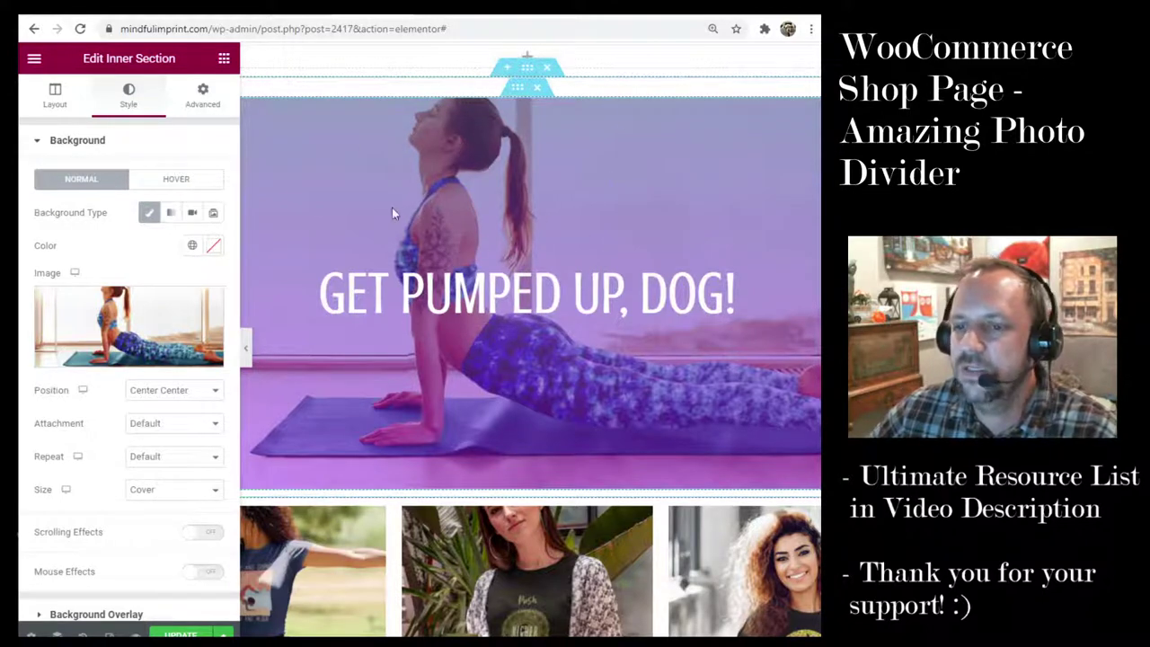
Preview the photo divider with the editing panel hidden and the browser window resized, and reopen the inner section's layout settings.
click(247, 349)
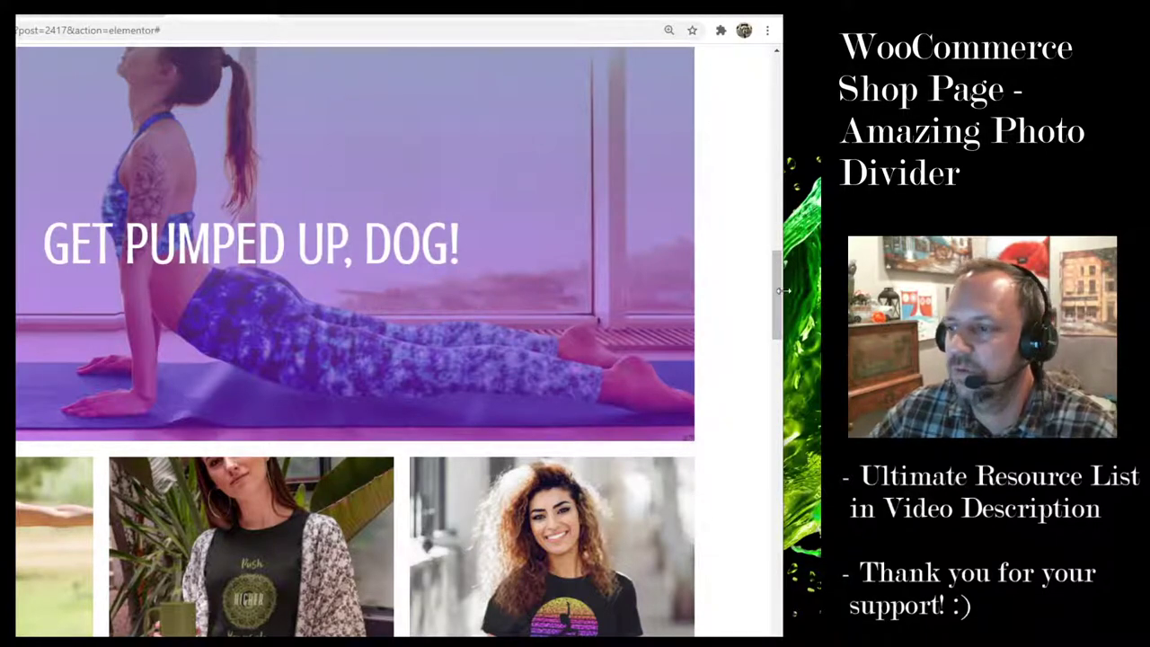
drag(784, 297, 662, 292)
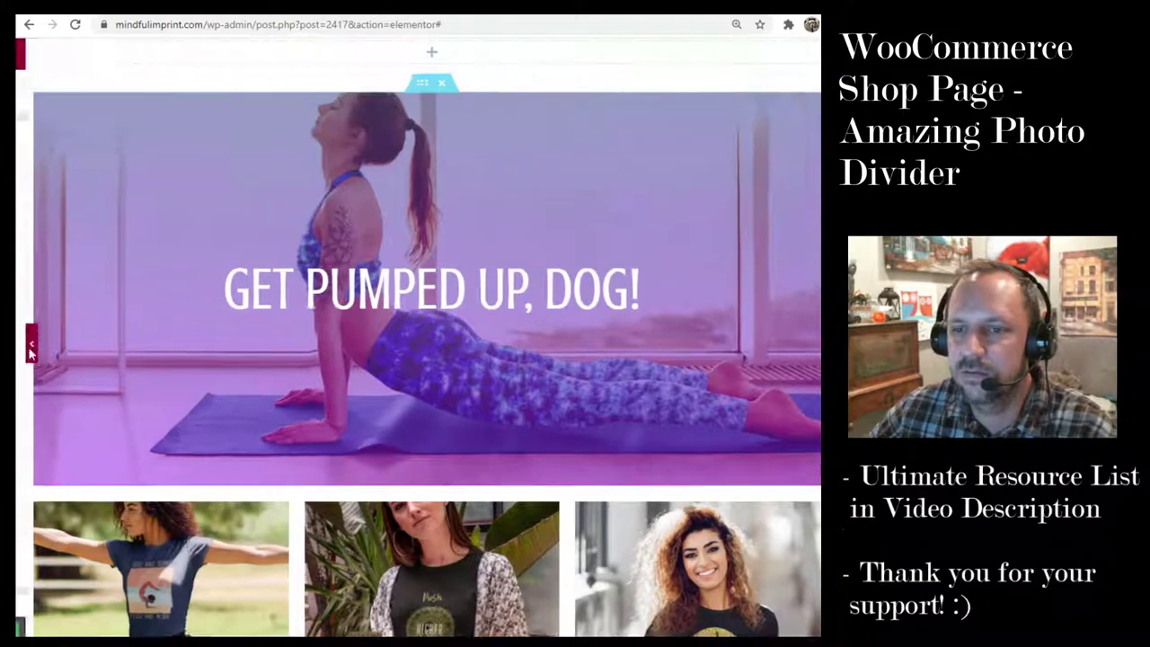
click(30, 351)
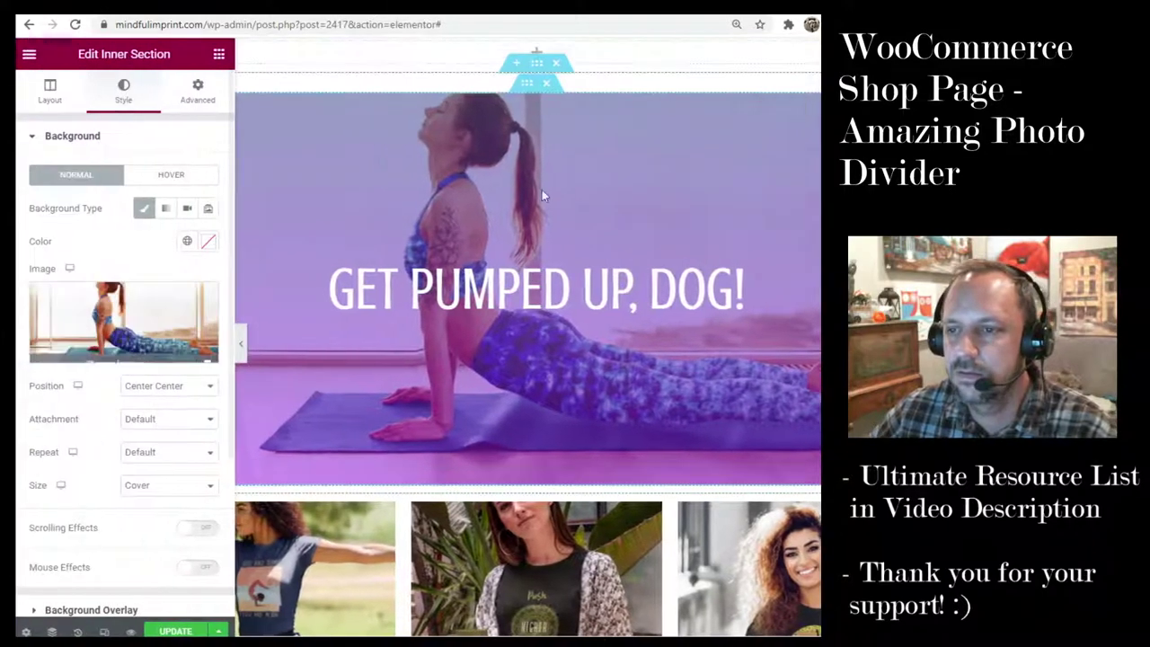
click(54, 93)
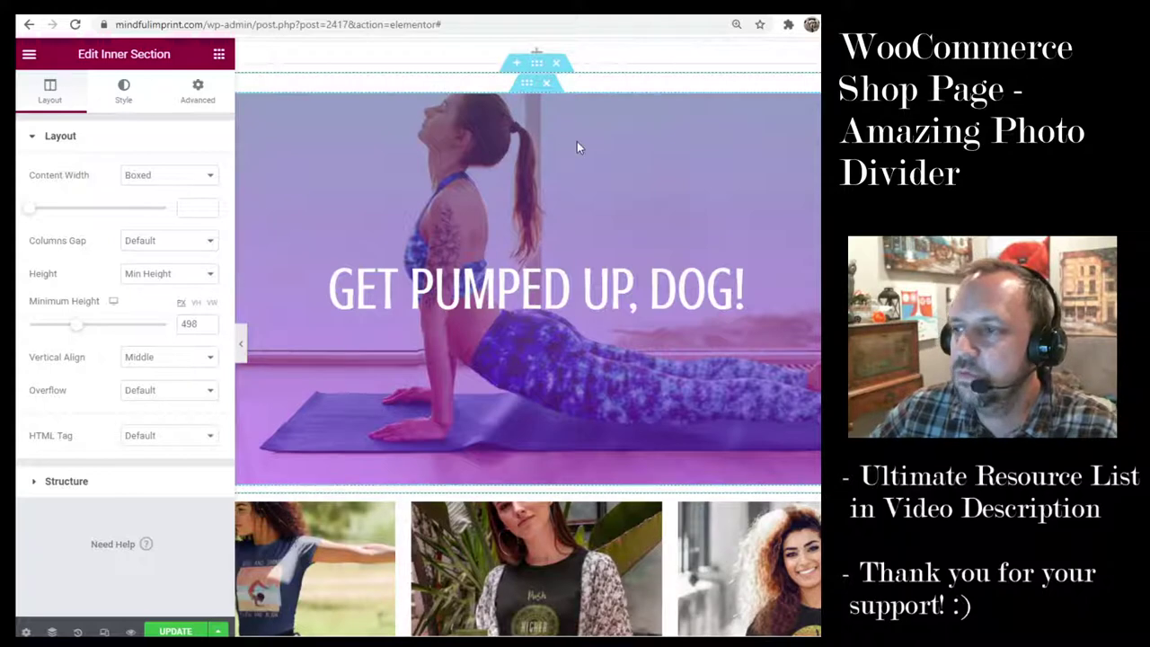
Review the product rows above and below the photo divider, and switch to the "Thanks For Watching" image in Paint.NET.
scroll(420, 197, up, 2)
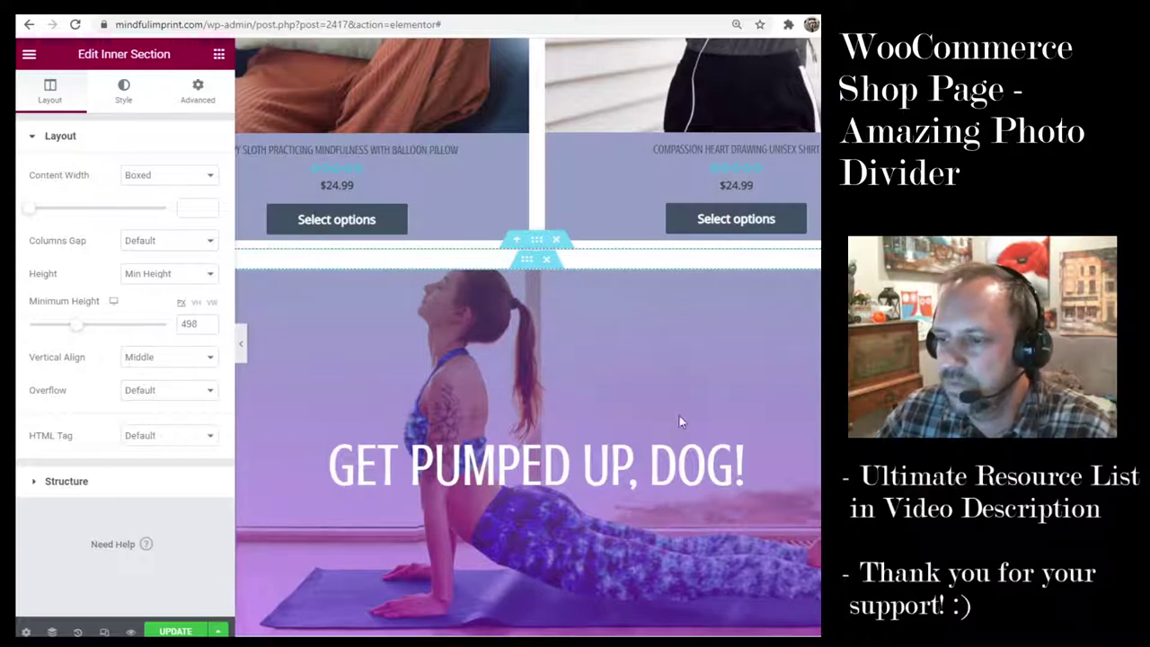
scroll(656, 420, up, 6)
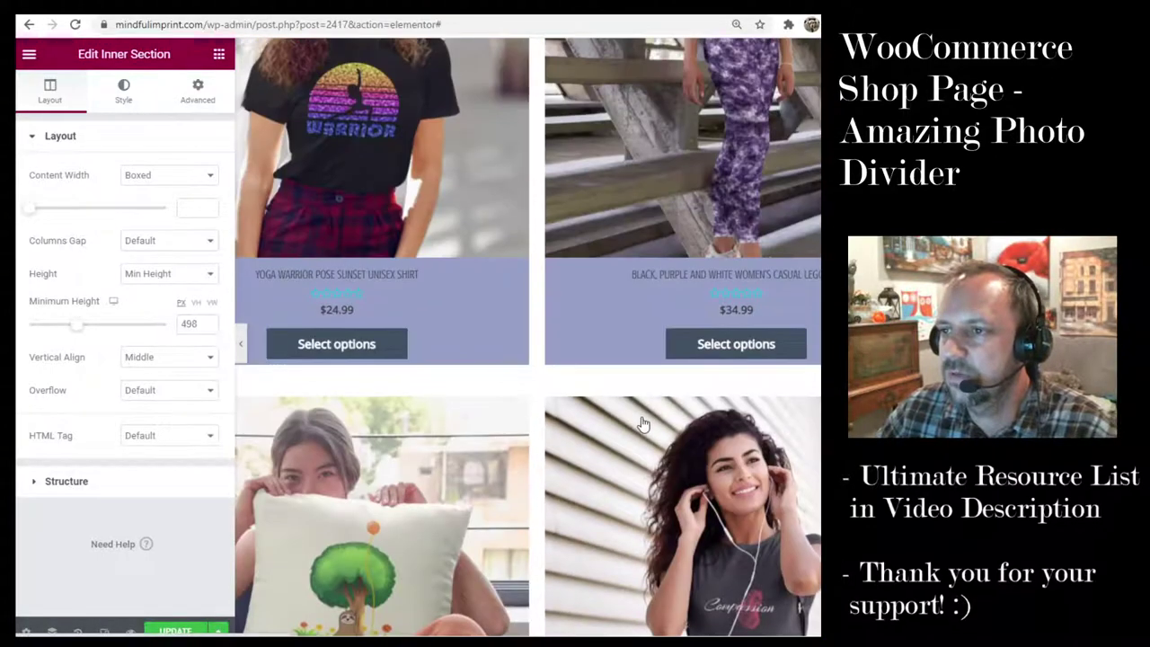
scroll(644, 424, up, 4)
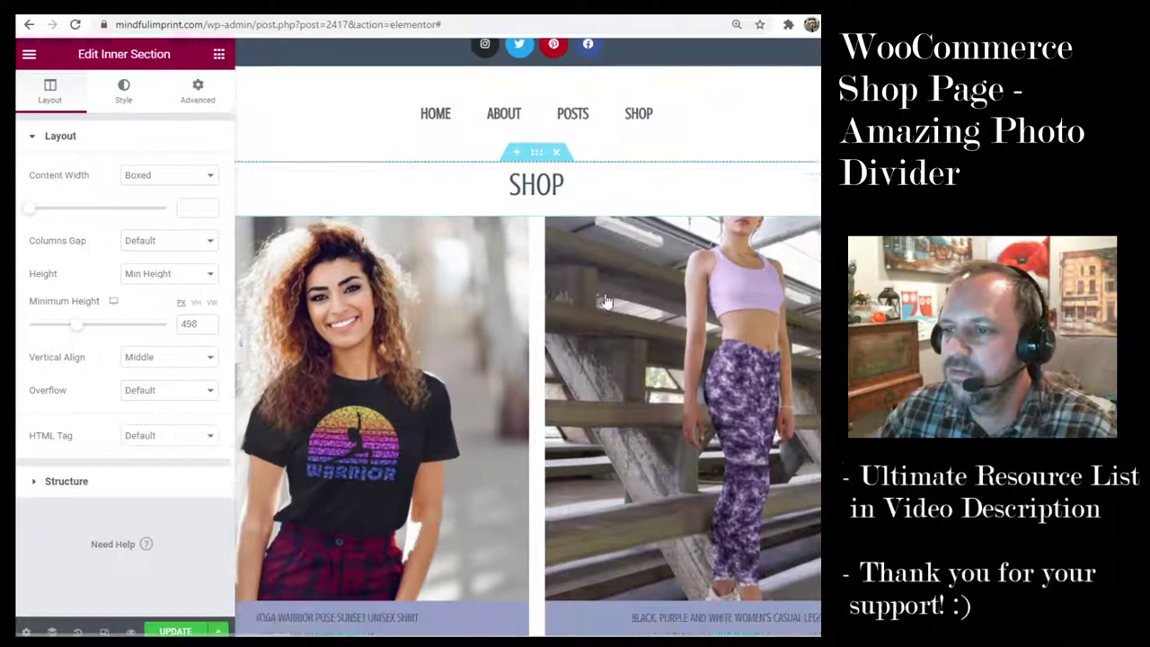
scroll(606, 302, down, 5)
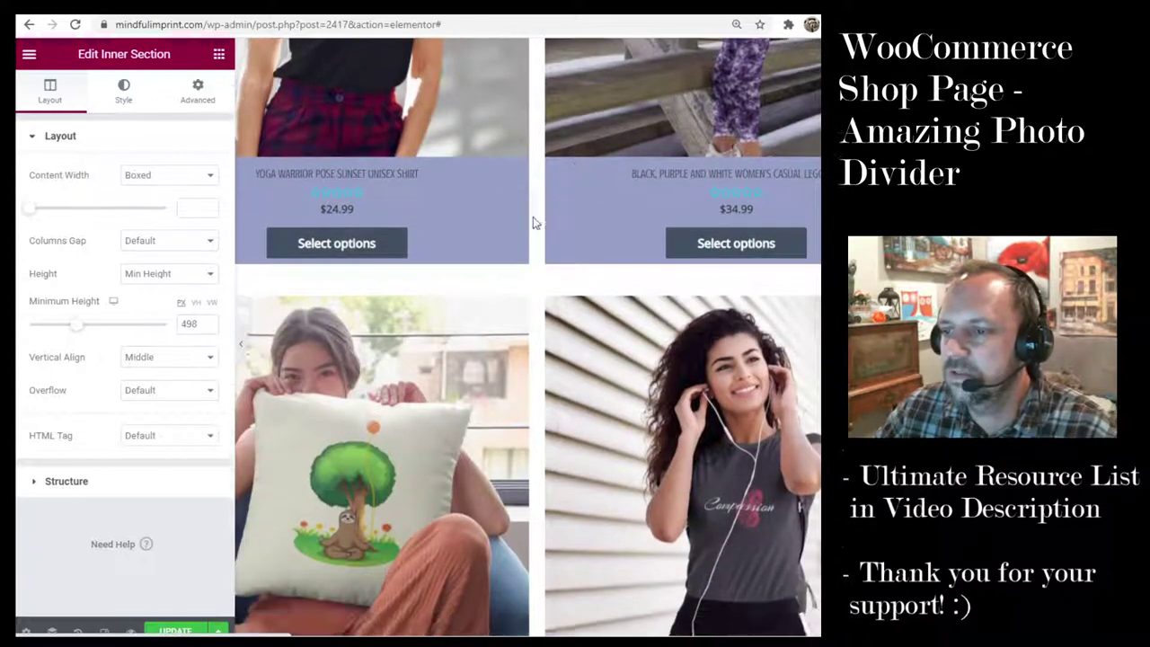
scroll(533, 222, down, 10)
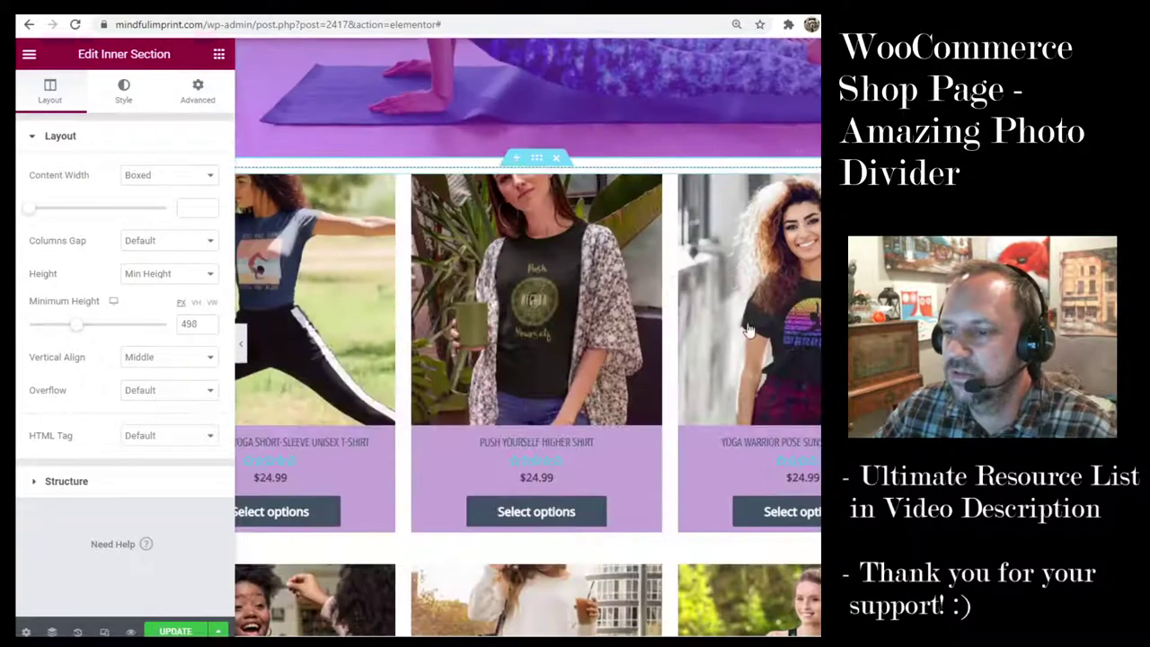
scroll(572, 445, down, 3)
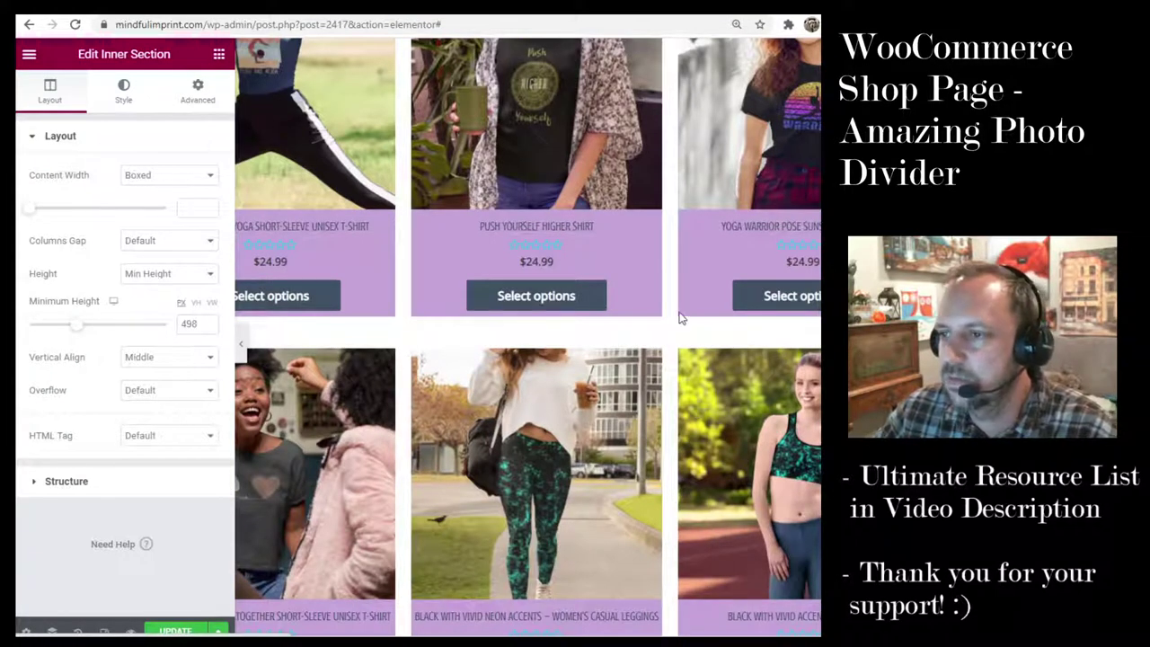
scroll(680, 317, up, 8)
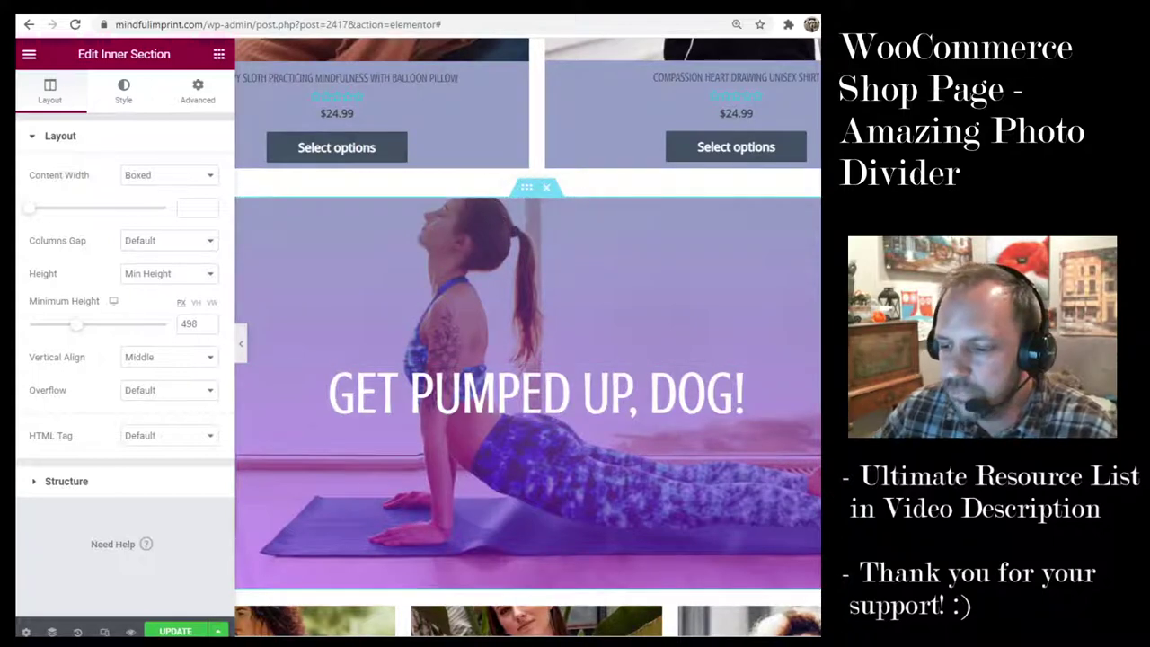
key(alt+Tab)
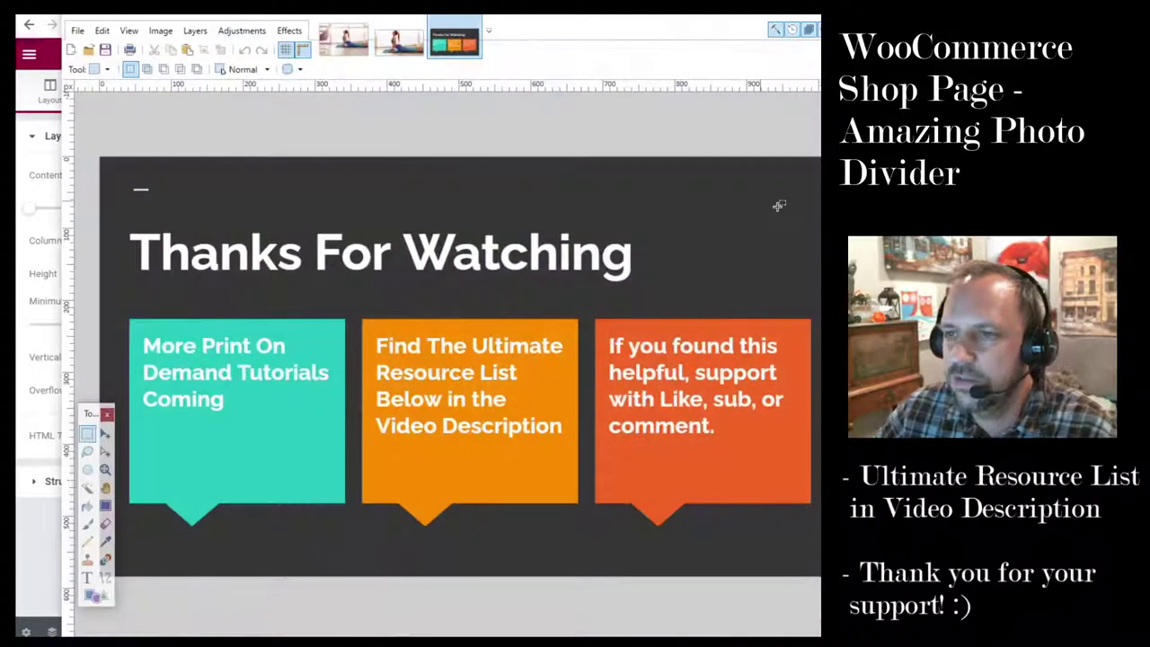